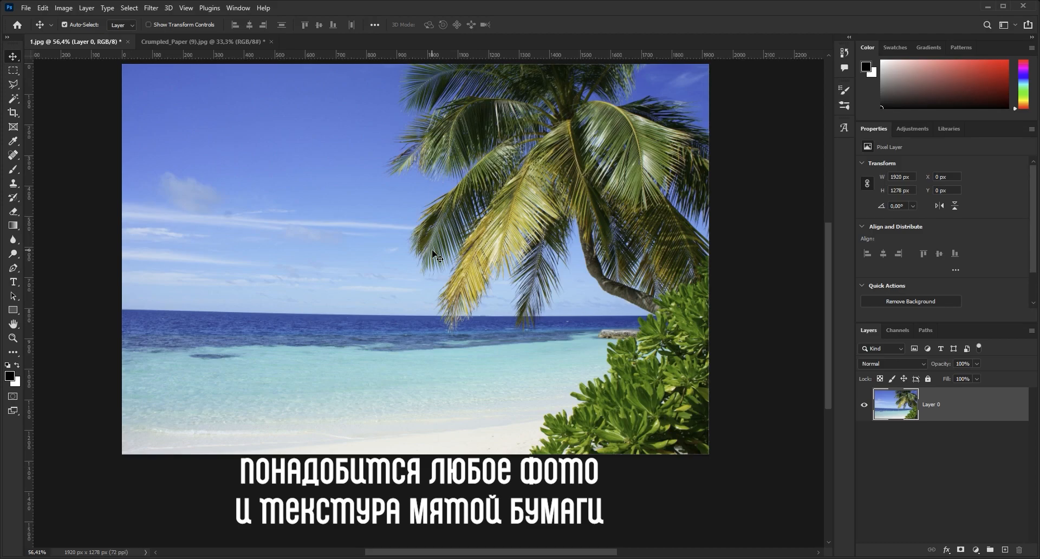
# Check the crumpled paper texture document, return to the beach photo, and add a Hue/Saturation adjustment layer with Hue +20.
pyautogui.click(203, 41)
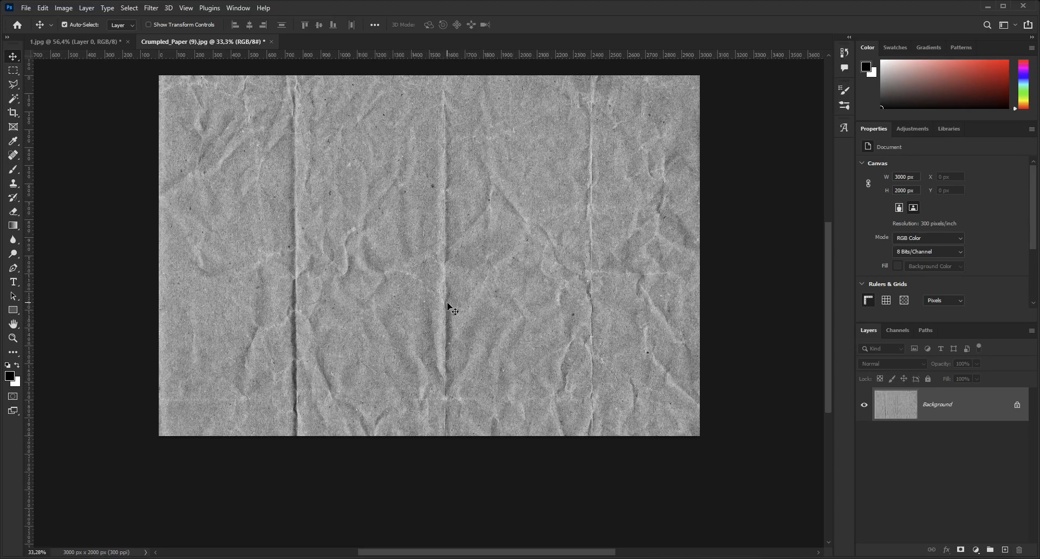
pyautogui.click(76, 43)
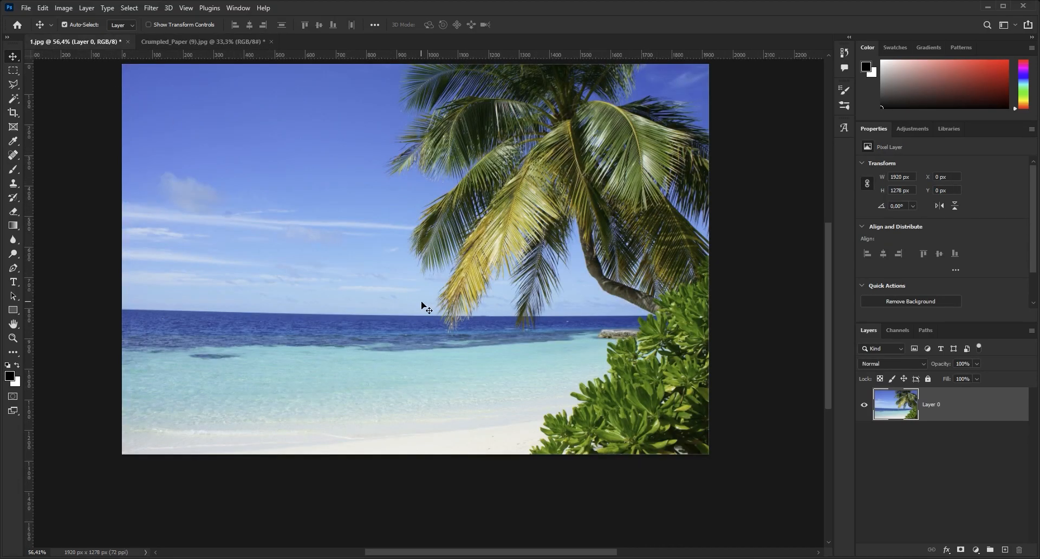
pyautogui.click(975, 549)
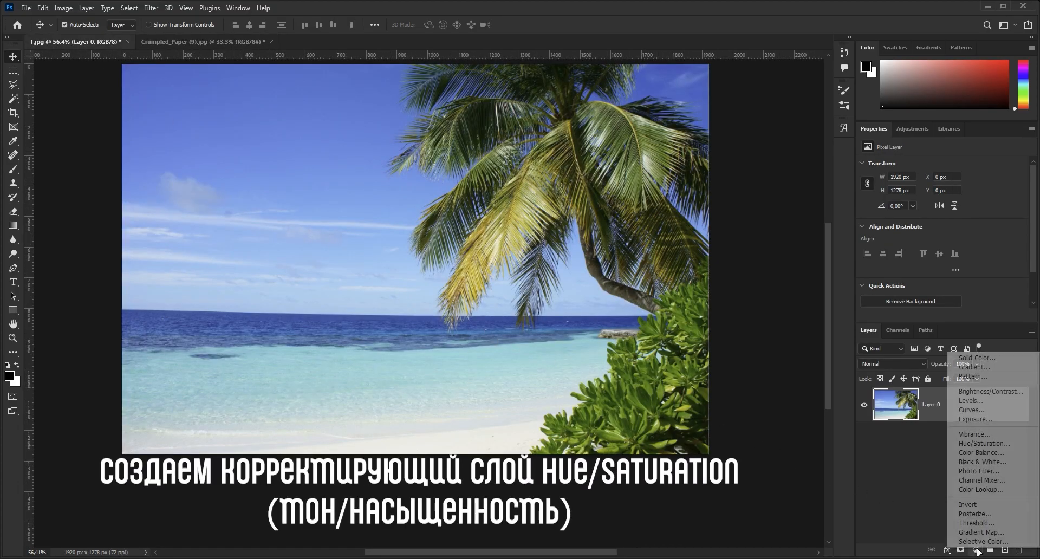
pyautogui.click(978, 443)
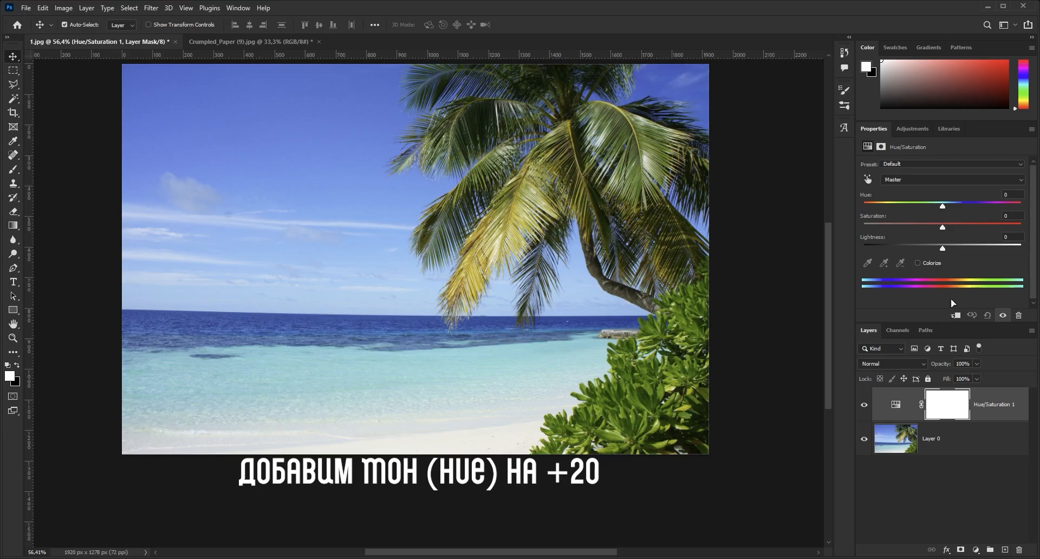
pyautogui.moveTo(943, 206); pyautogui.dragTo(960, 207)
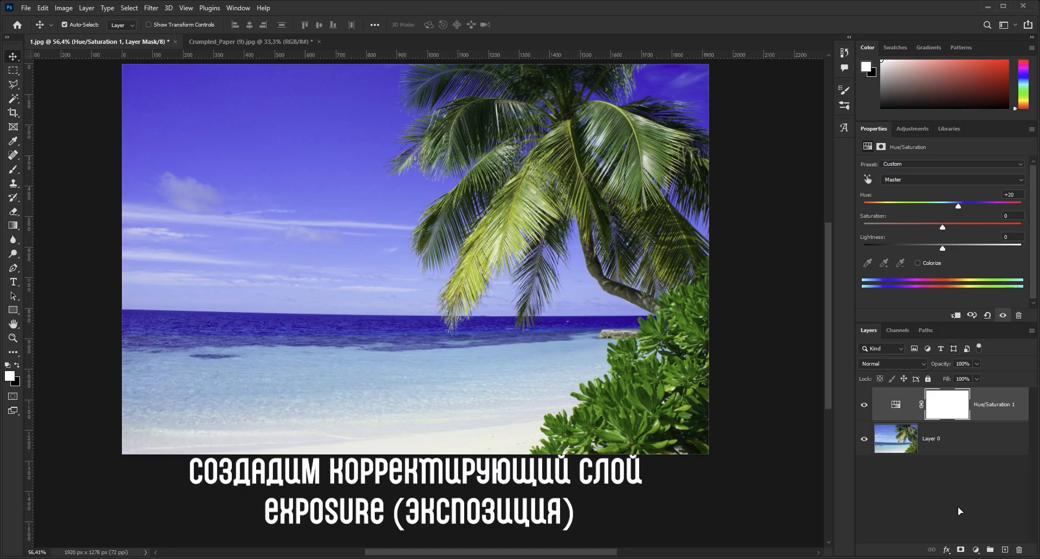
# Add an Exposure adjustment layer above the Hue/Saturation layer and set its exposure to -0.80.
pyautogui.click(976, 549)
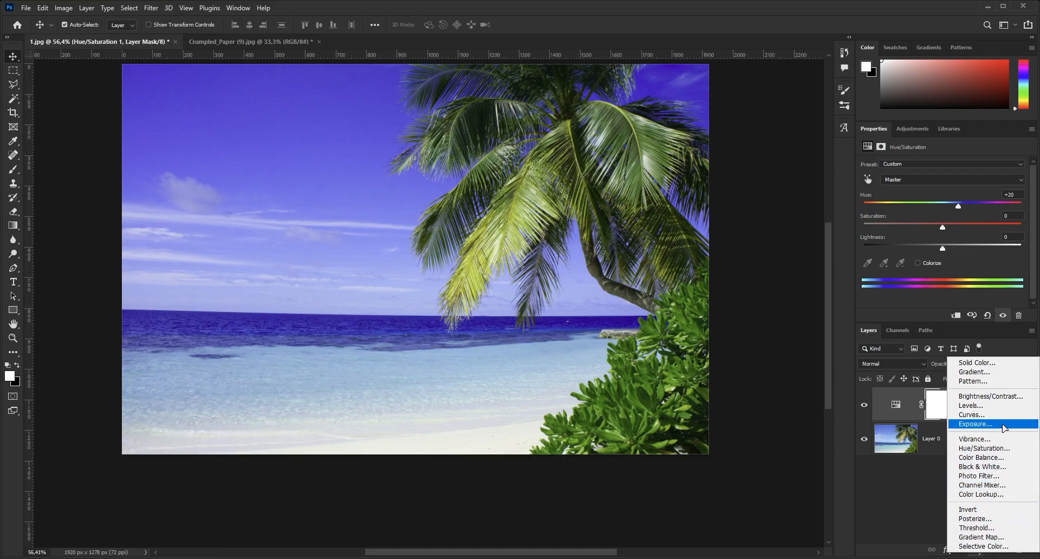
pyautogui.click(975, 424)
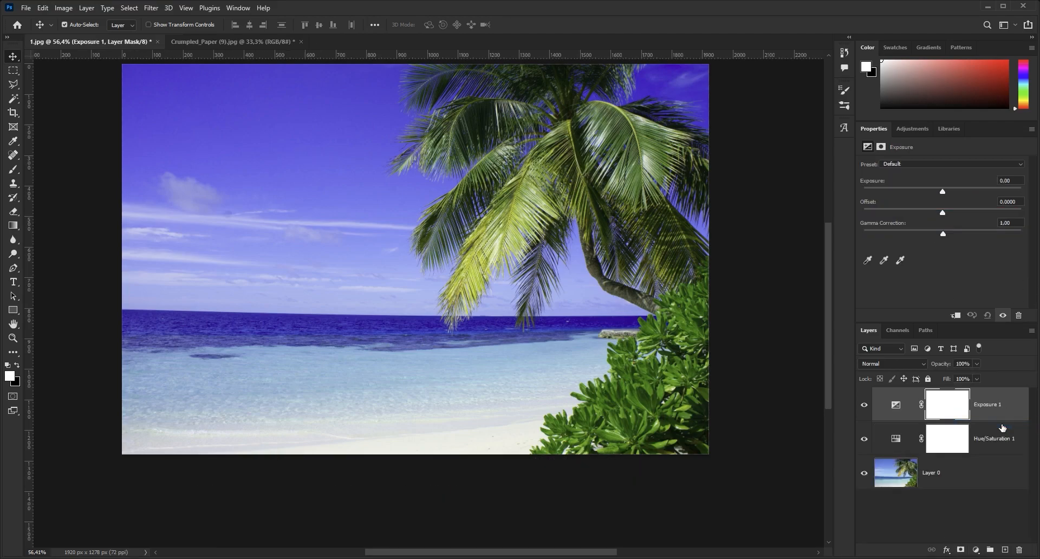
pyautogui.moveTo(943, 191); pyautogui.dragTo(932, 192)
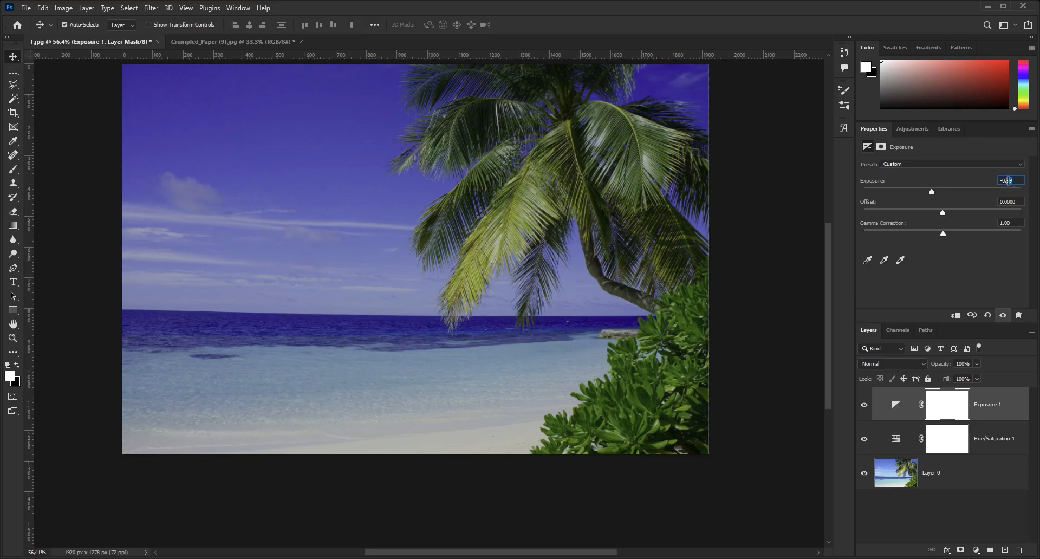
pyautogui.press('BackSpace')
pyautogui.press('Return')
pyautogui.click(1006, 413)
pyautogui.click(1006, 414)
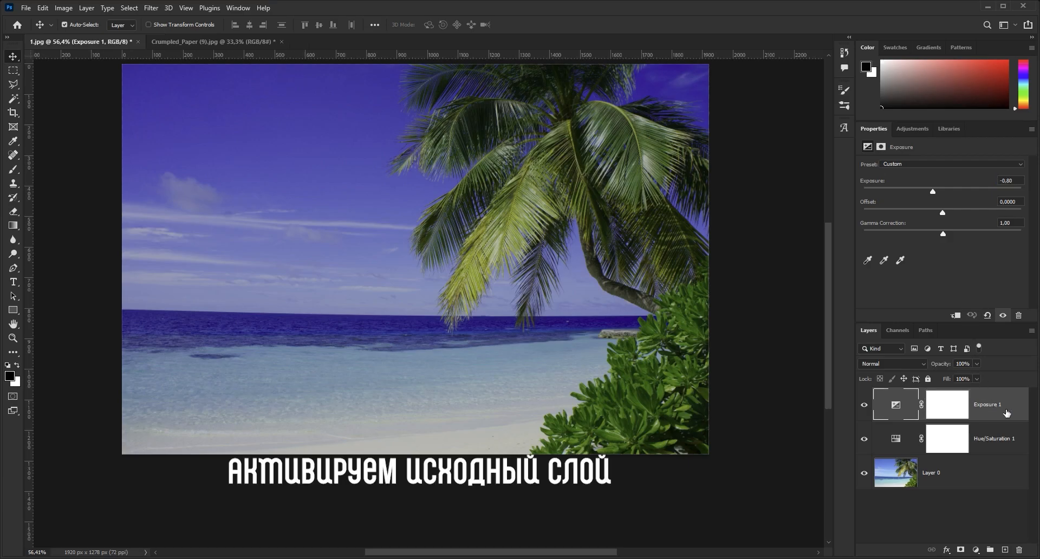
# Apply a Gaussian Blur with a radius of 2 pixels to the beach photo on Layer 0.
pyautogui.click(982, 479)
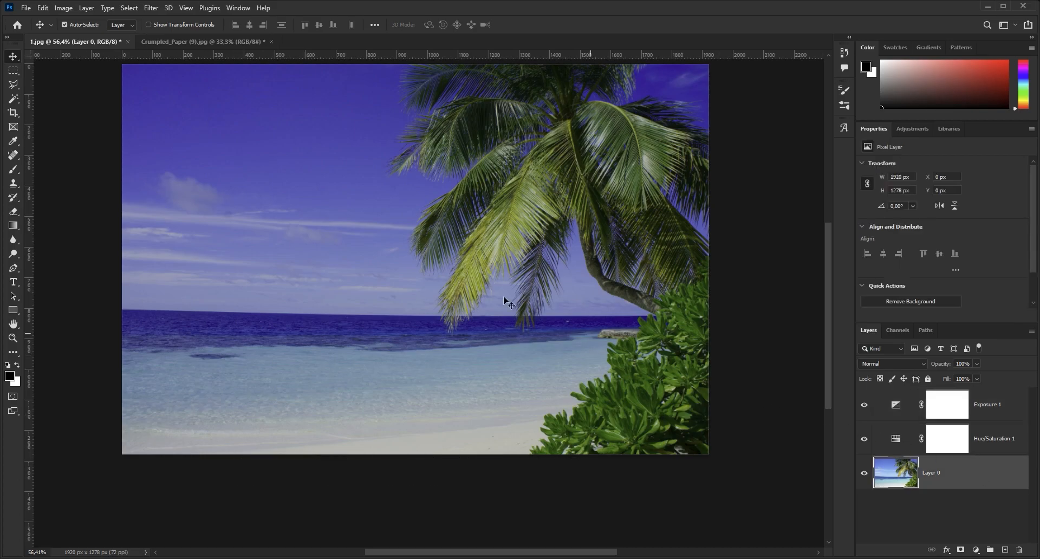
pyautogui.click(150, 11)
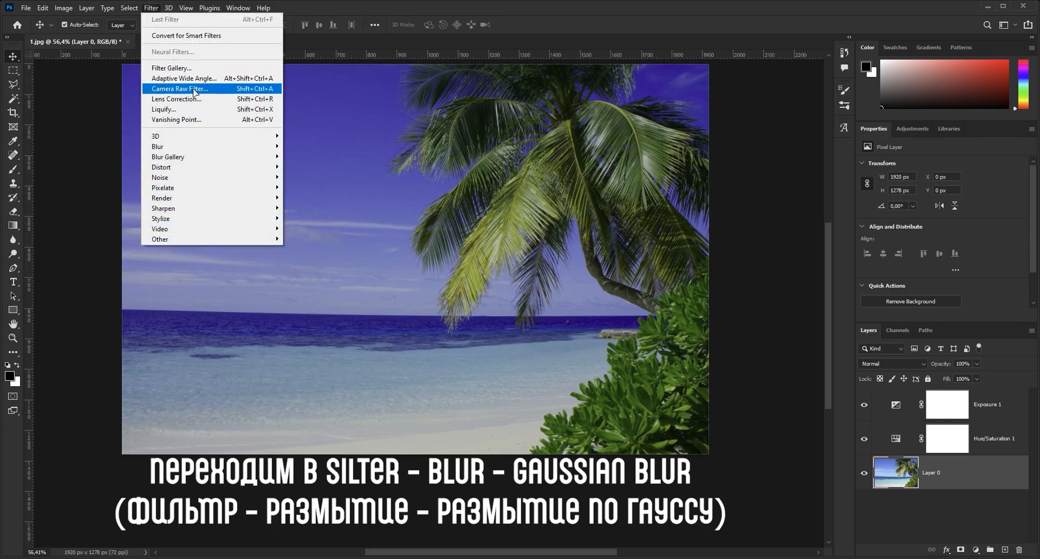
pyautogui.moveTo(265, 147)
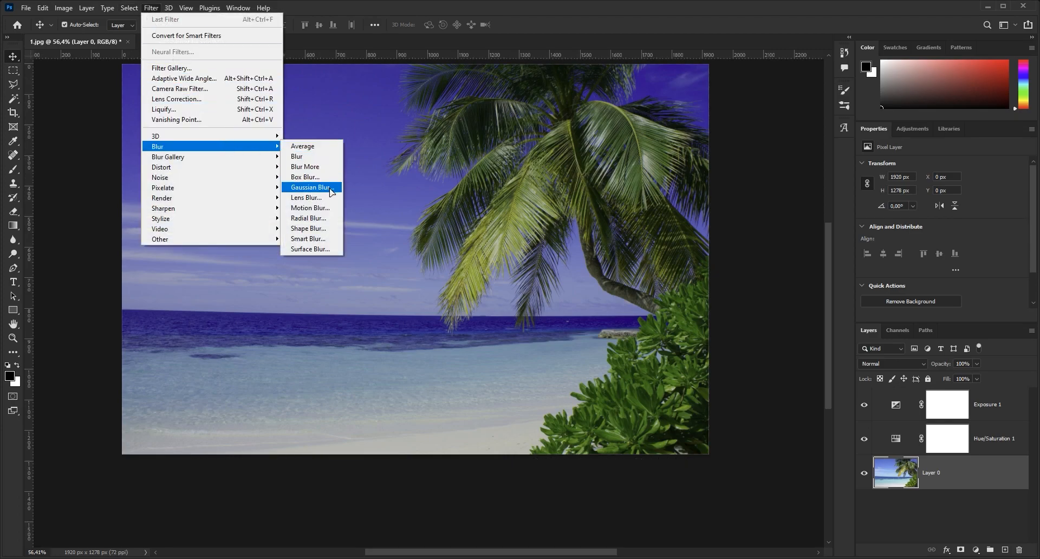
pyautogui.click(312, 187)
pyautogui.moveTo(495, 118); pyautogui.dragTo(563, 165)
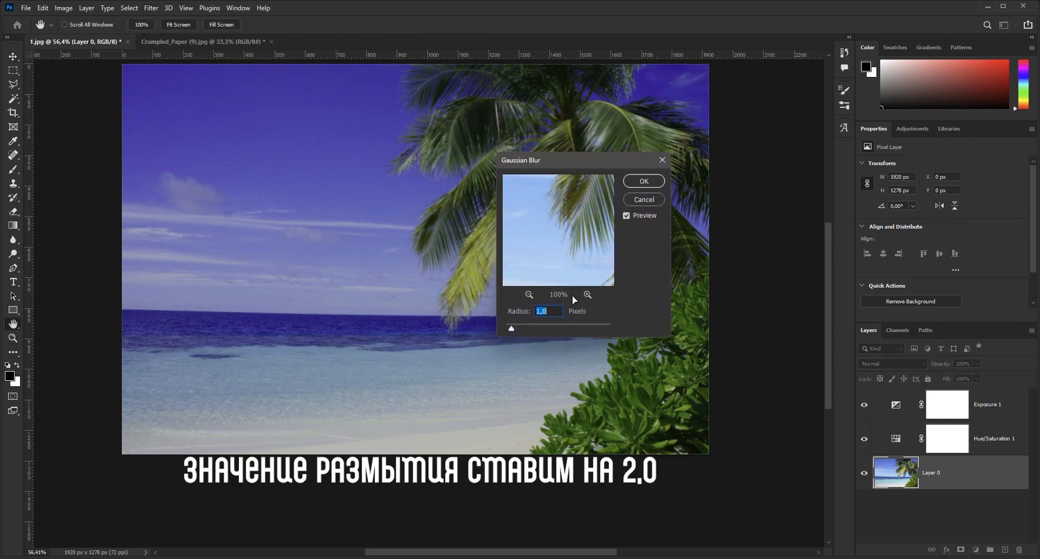
pyautogui.write('2')
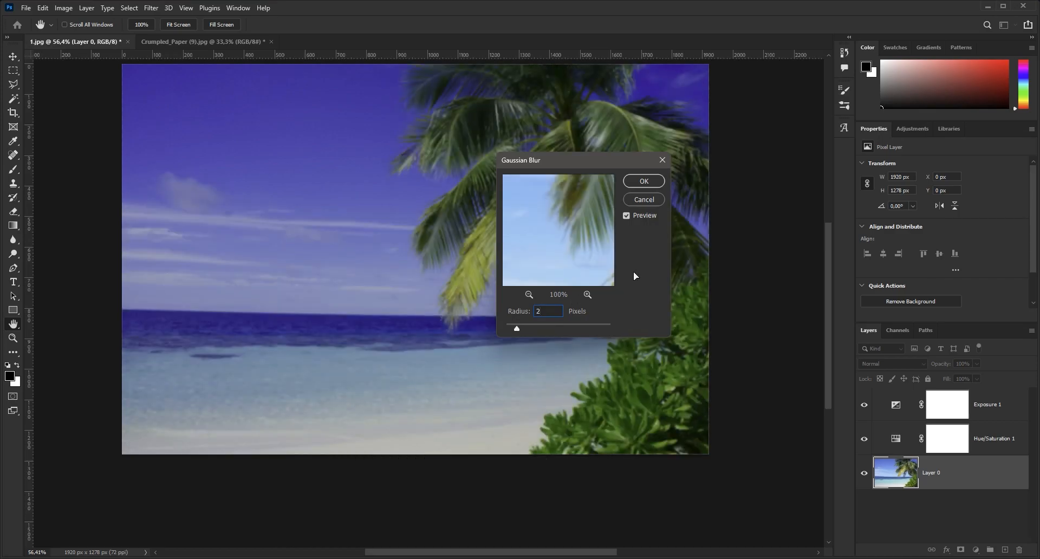
pyautogui.click(643, 181)
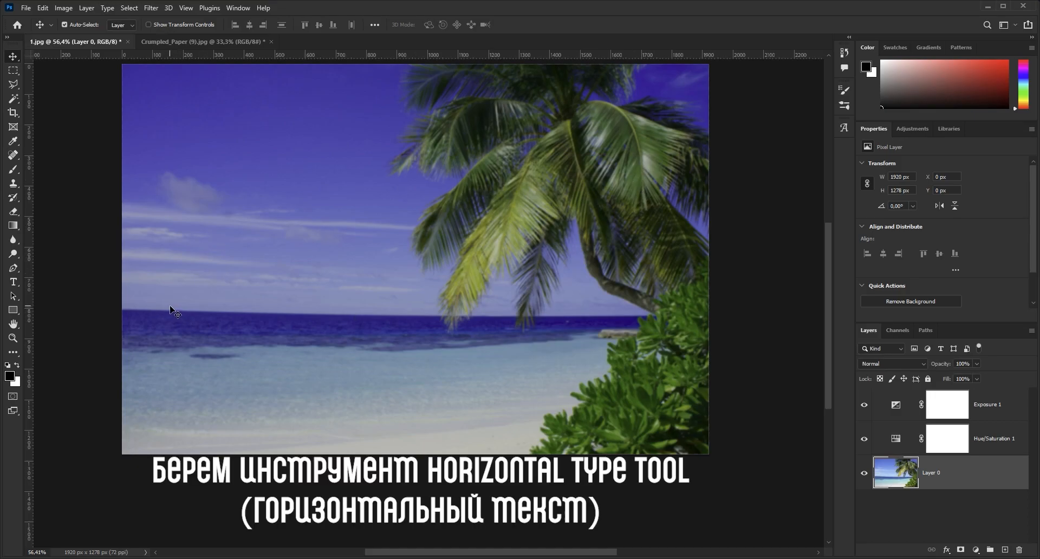
# Add horizontal text reading "VINTAGE PHOTO" on two lines over the sky in the upper part of the photo.
pyautogui.moveTo(13, 282); pyautogui.dragTo(104, 284)
pyautogui.click(221, 164)
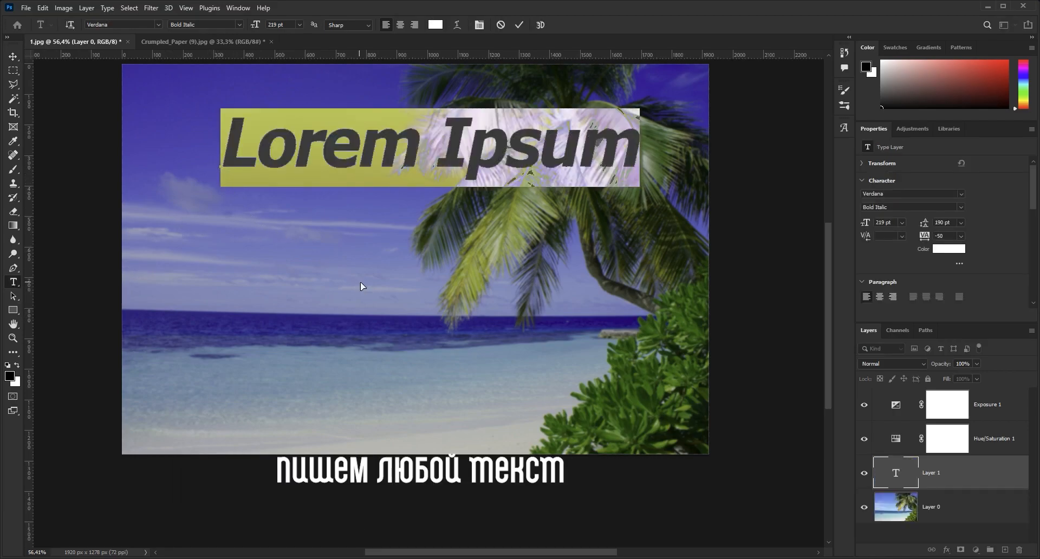
pyautogui.write('VINTAGE')
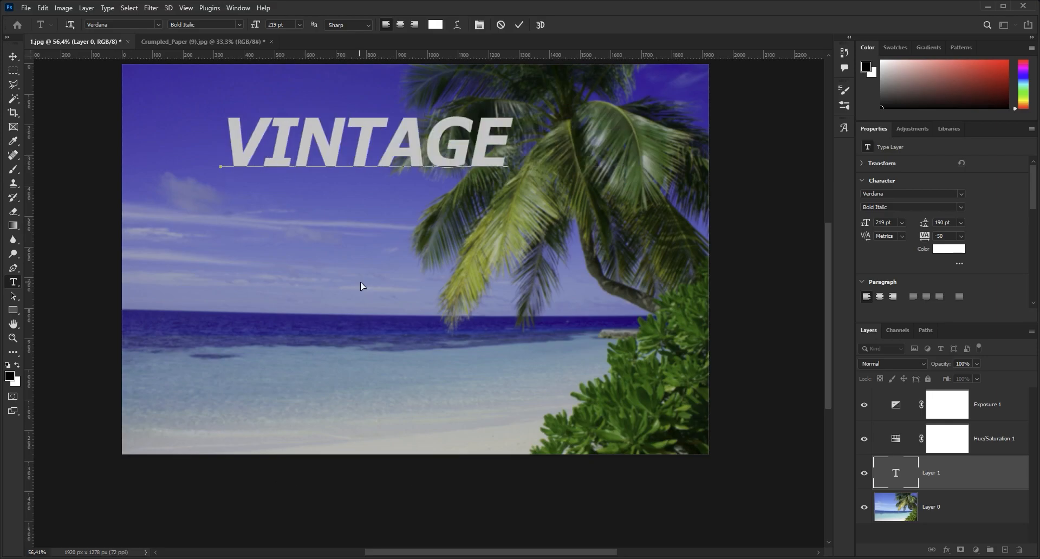
pyautogui.press('Return')
pyautogui.write('PHOTO')
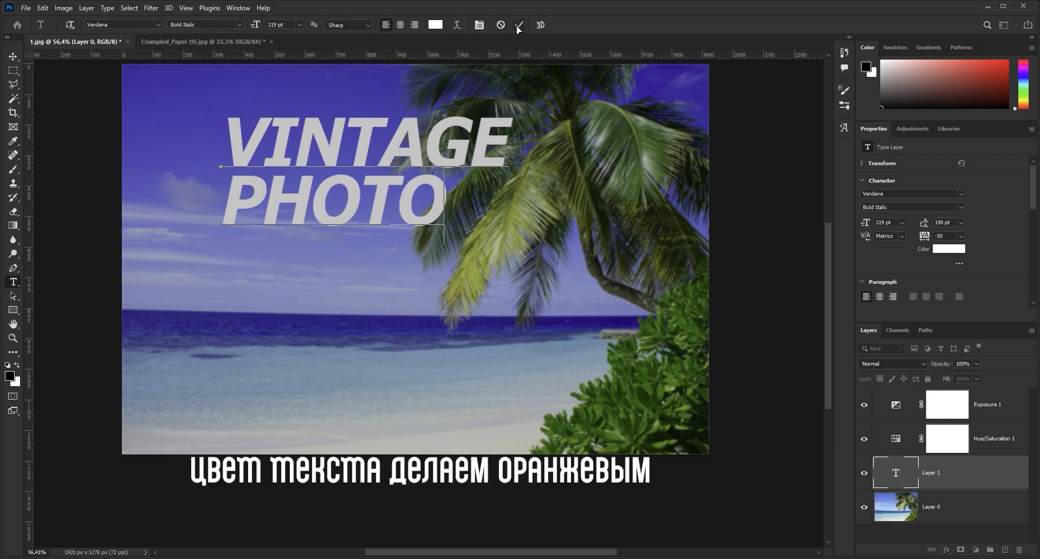
# Colour the whole VINTAGE PHOTO text orange (ff7e00) and place its layer at the top of the layer stack.
pyautogui.hotkey('ctrl', 'a')
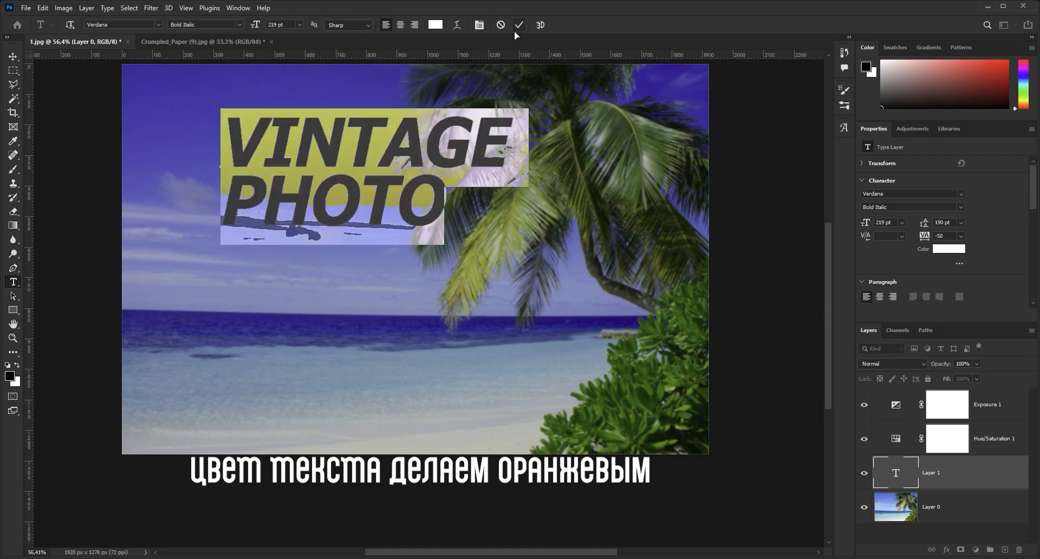
pyautogui.click(433, 25)
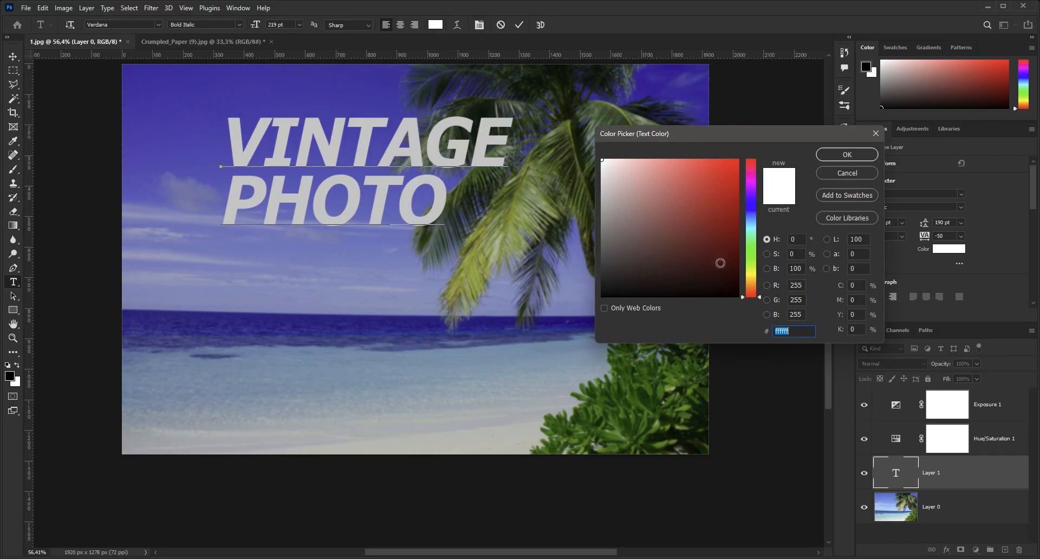
pyautogui.moveTo(750, 279); pyautogui.dragTo(750, 285)
pyautogui.click(738, 160)
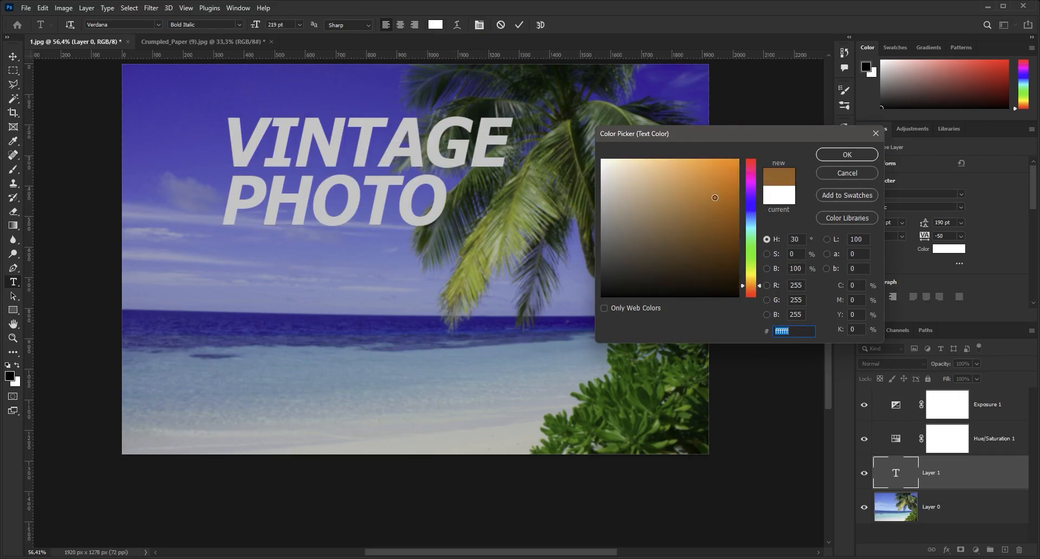
pyautogui.moveTo(734, 167)
pyautogui.mouseDown()
pyautogui.moveTo(743, 198)
pyautogui.moveTo(736, 182)
pyautogui.moveTo(755, 147)
pyautogui.mouseUp()
pyautogui.moveTo(752, 279); pyautogui.dragTo(752, 281)
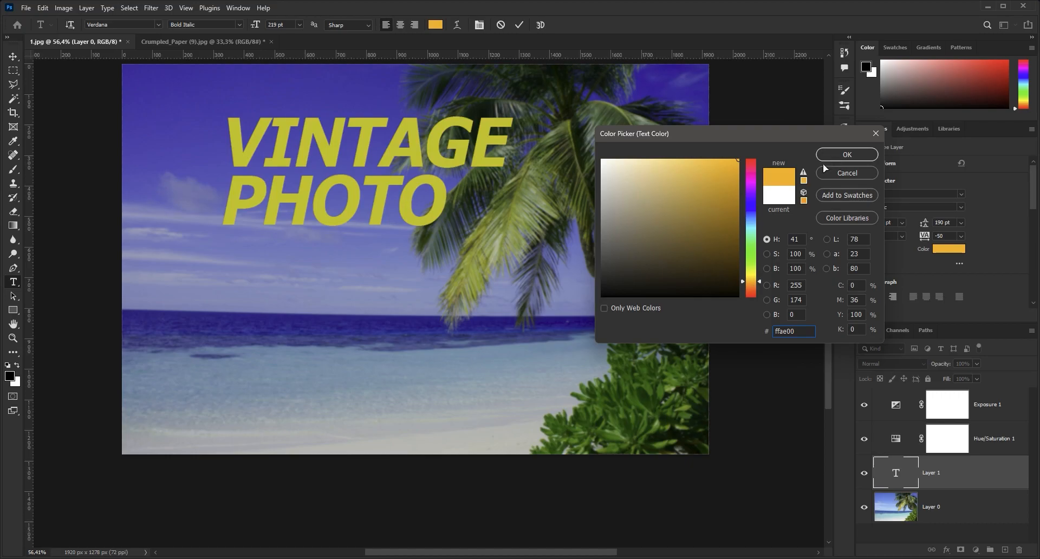
pyautogui.click(752, 282)
pyautogui.click(752, 284)
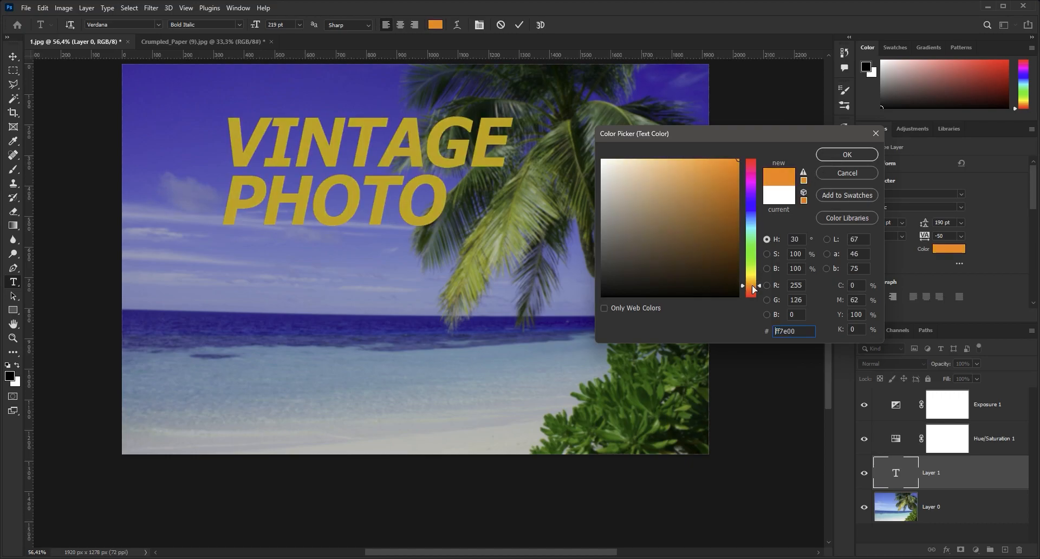
pyautogui.click(830, 156)
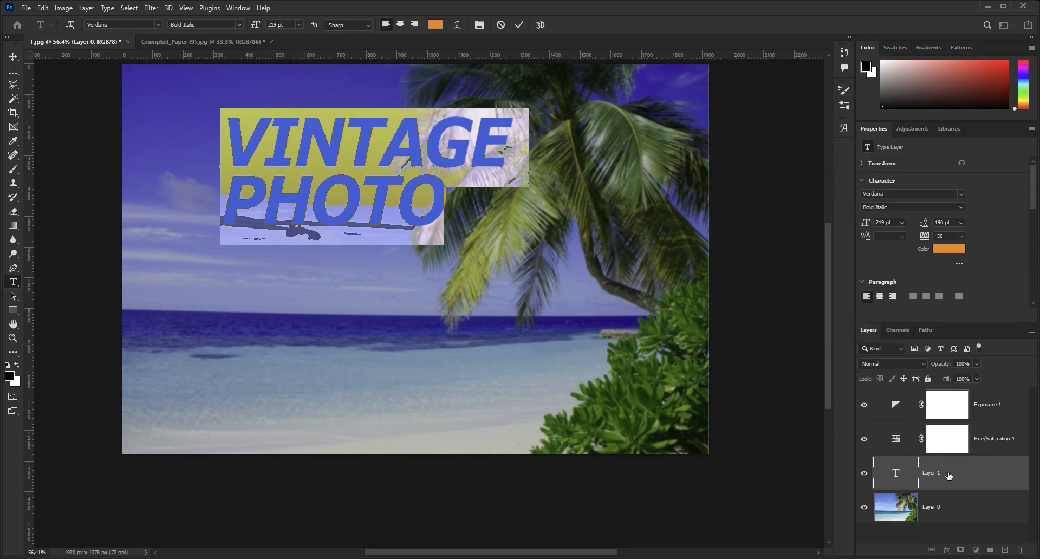
pyautogui.click(519, 25)
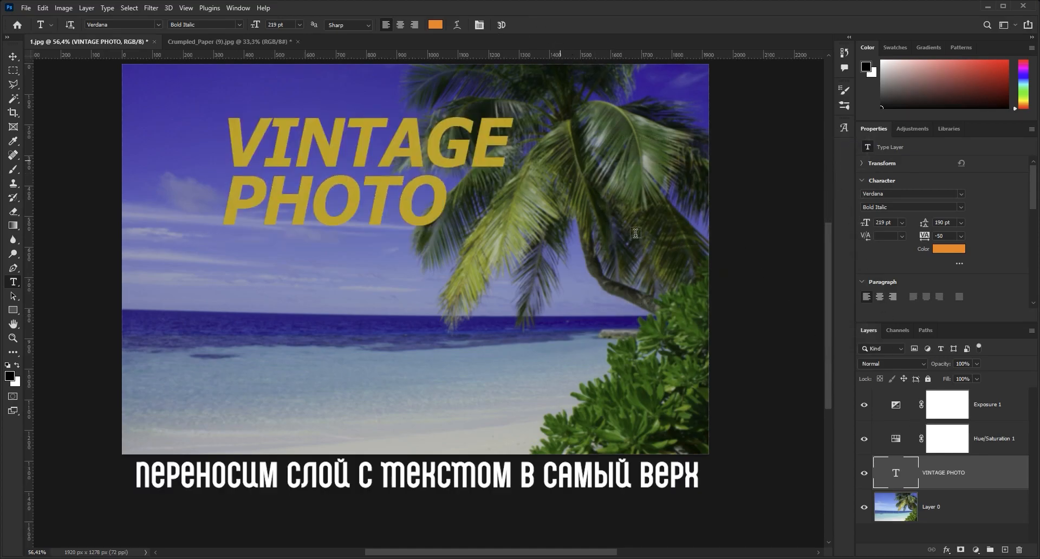
pyautogui.moveTo(975, 476); pyautogui.dragTo(983, 399)
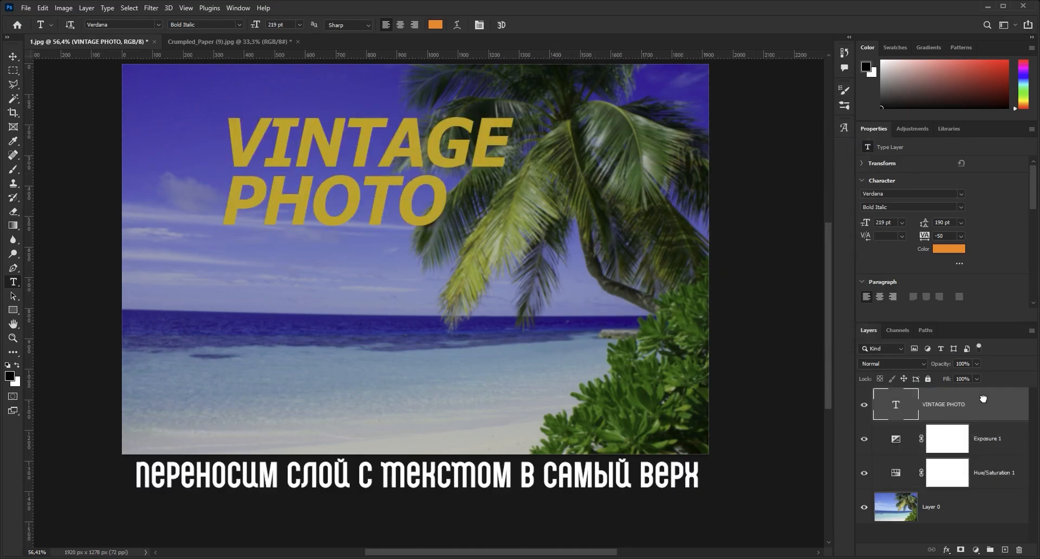
# Shift the VINTAGE PHOTO text toward the photo's left edge and scale it to about 102.5%.
pyautogui.press('v')
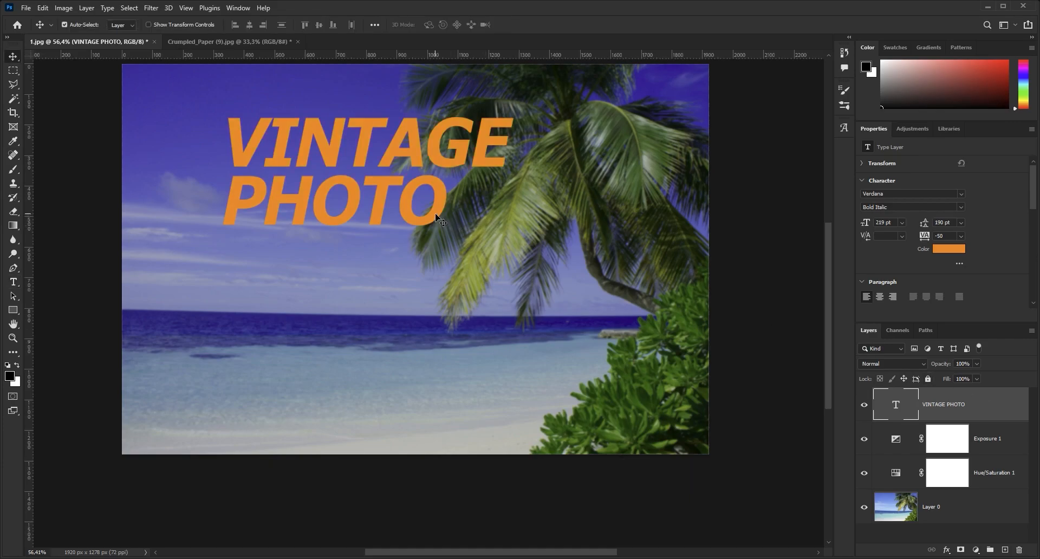
pyautogui.moveTo(277, 171); pyautogui.dragTo(251, 176)
pyautogui.hotkey('ctrl', 't')
pyautogui.moveTo(309, 193); pyautogui.dragTo(276, 167)
pyautogui.moveTo(443, 234)
pyautogui.mouseDown()
pyautogui.moveTo(511, 280)
pyautogui.moveTo(449, 243)
pyautogui.mouseUp()
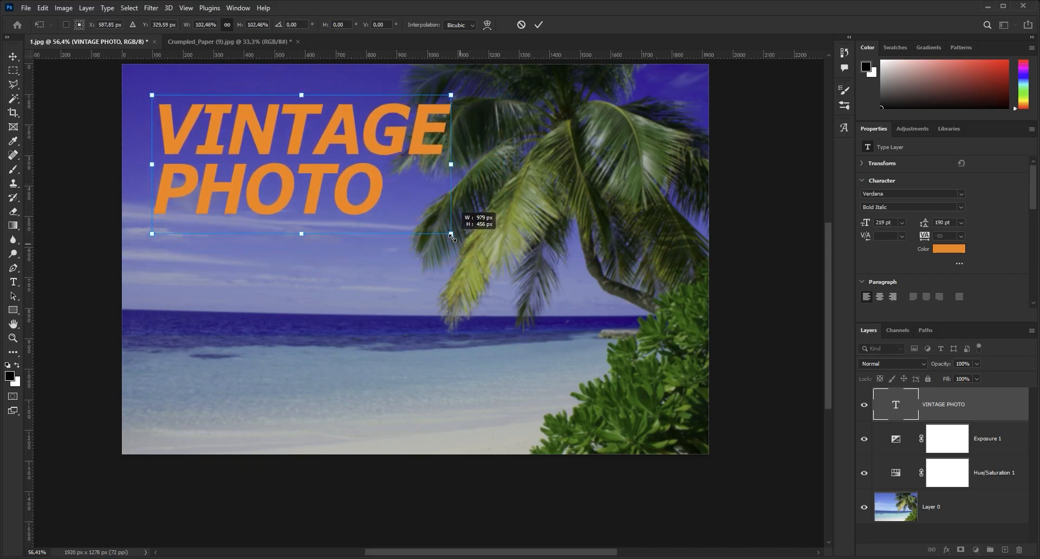
pyautogui.moveTo(390, 206); pyautogui.dragTo(390, 229)
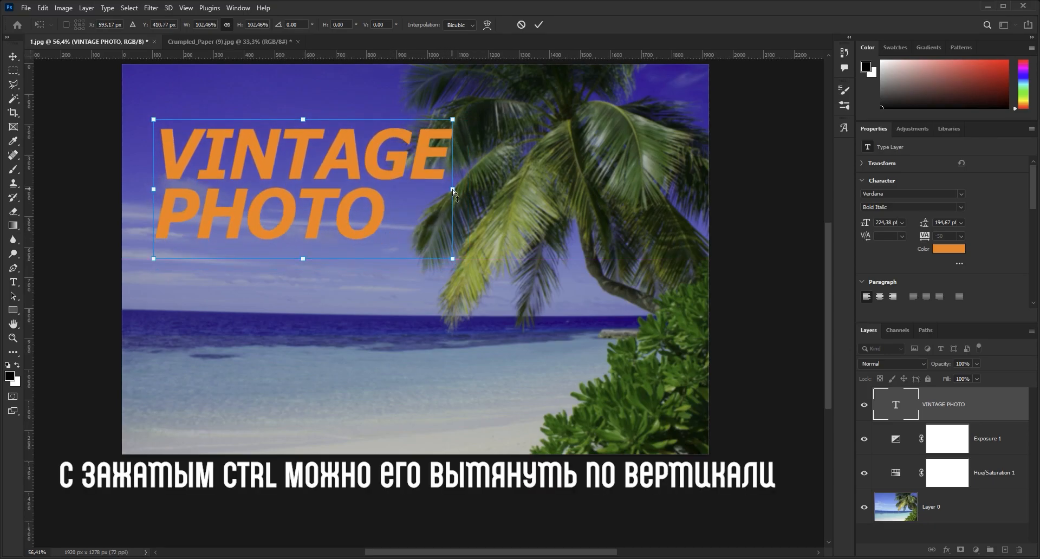
# Skew the VINTAGE PHOTO text vertically by about -7.5° so its right end rises, and reposition it slightly lower and to the right.
pyautogui.moveTo(453, 190); pyautogui.dragTo(453, 150)
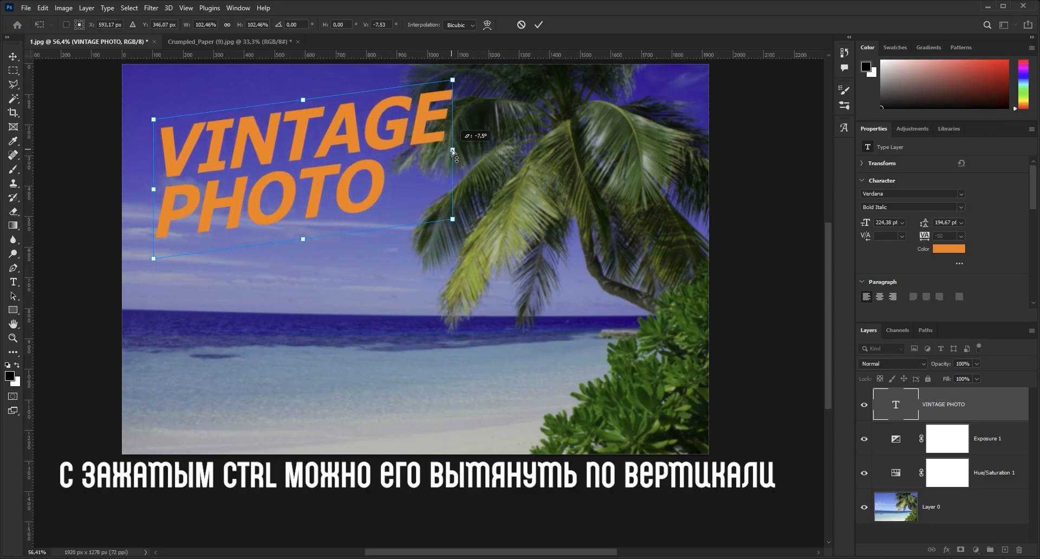
pyautogui.moveTo(380, 161); pyautogui.dragTo(391, 191)
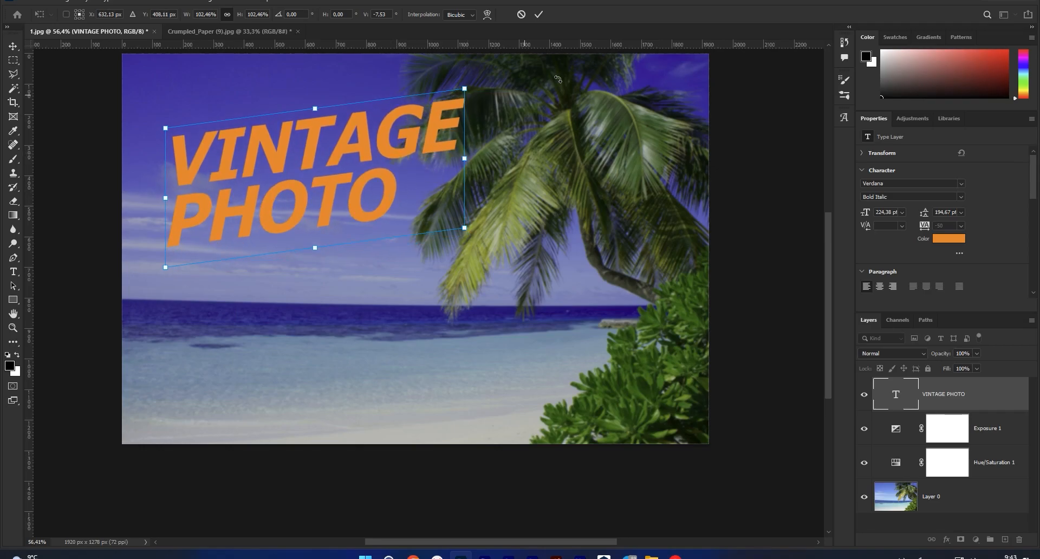
pyautogui.click(538, 15)
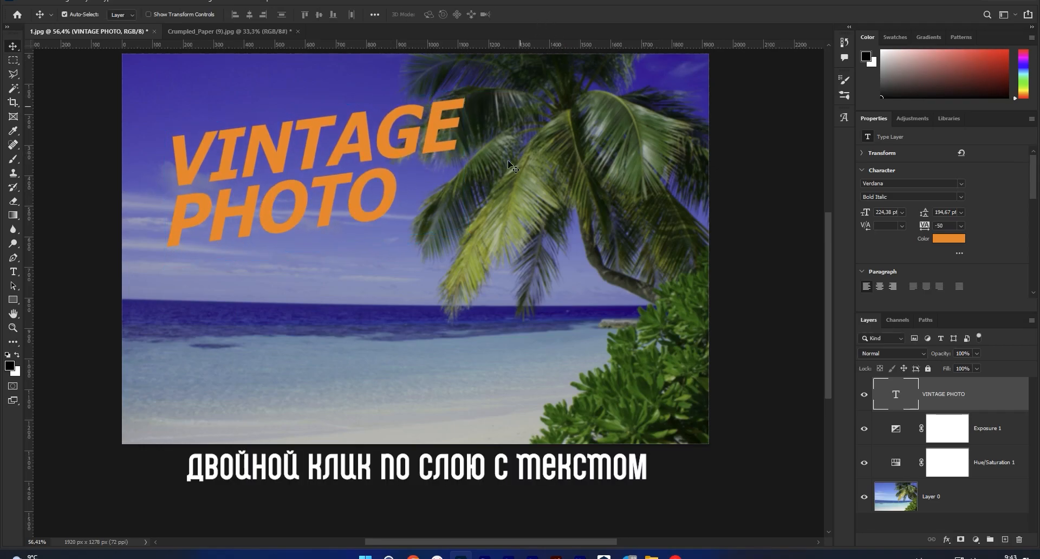
# Add a drop shadow to the VINTAGE PHOTO text using global light at a 130° angle and a 1 px distance.
pyautogui.doubleClick(993, 396)
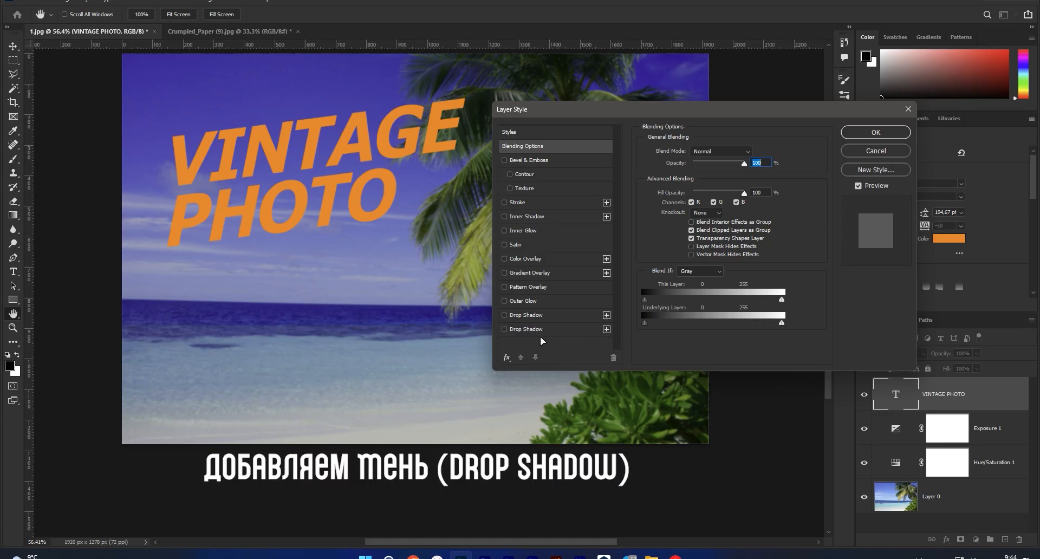
pyautogui.click(525, 315)
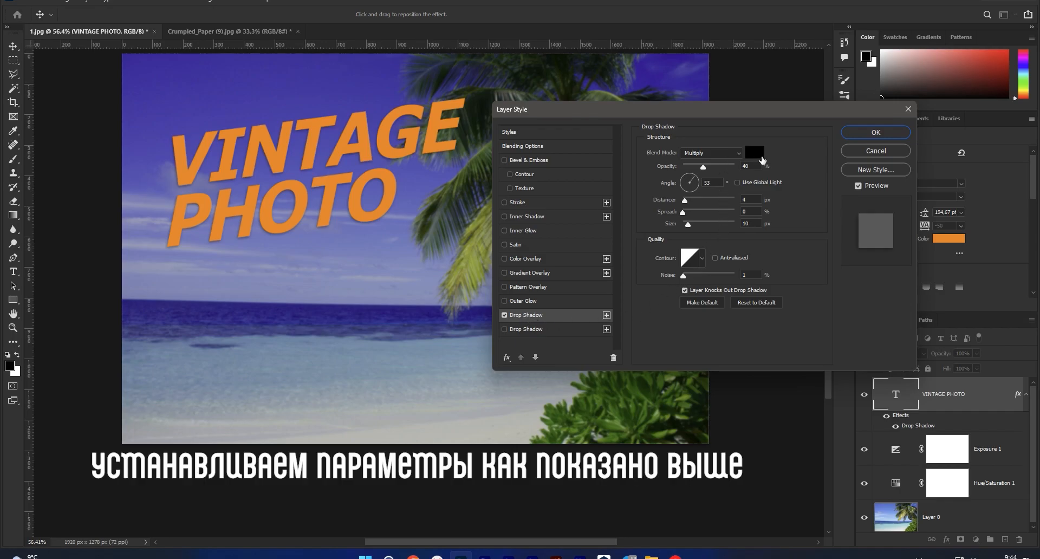
pyautogui.click(737, 182)
pyautogui.write('130')
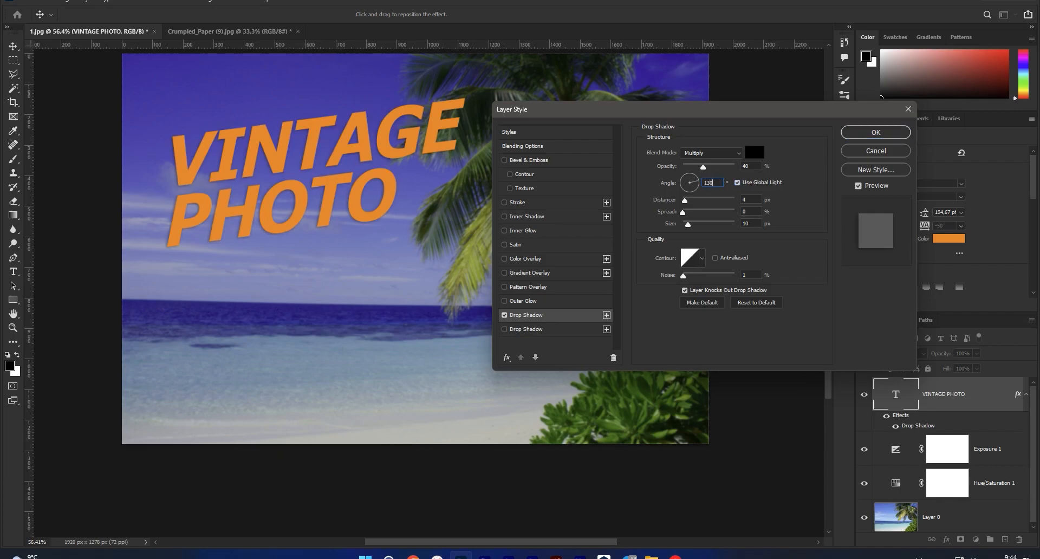
pyautogui.click(811, 211)
pyautogui.press('Tab')
pyautogui.write('1')
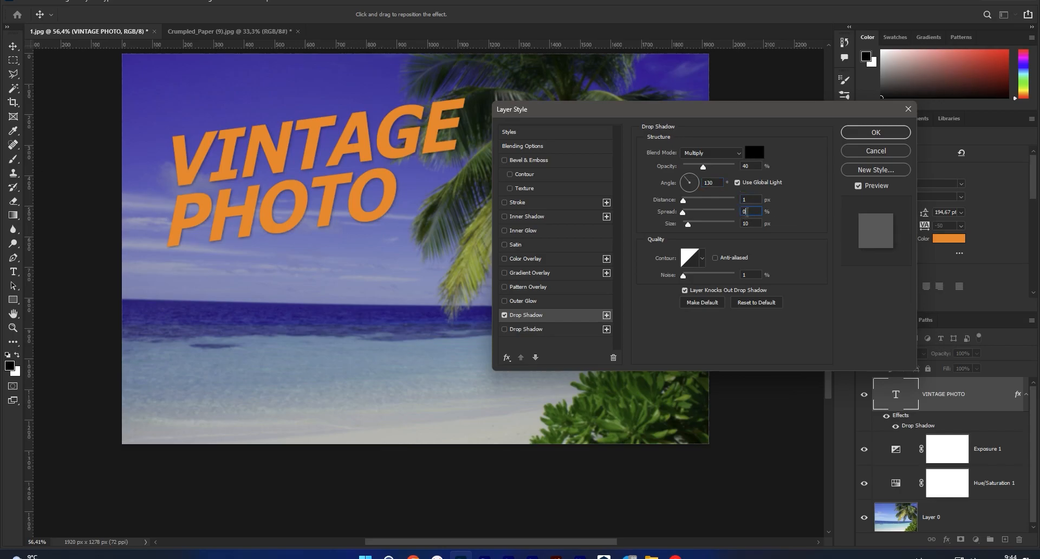
# Set the drop shadow's size to 15 px and noise to 5%, and apply the layer style.
pyautogui.press('Tab')
pyautogui.write('15')
pyautogui.click(755, 275)
pyautogui.write('5')
pyautogui.click(885, 132)
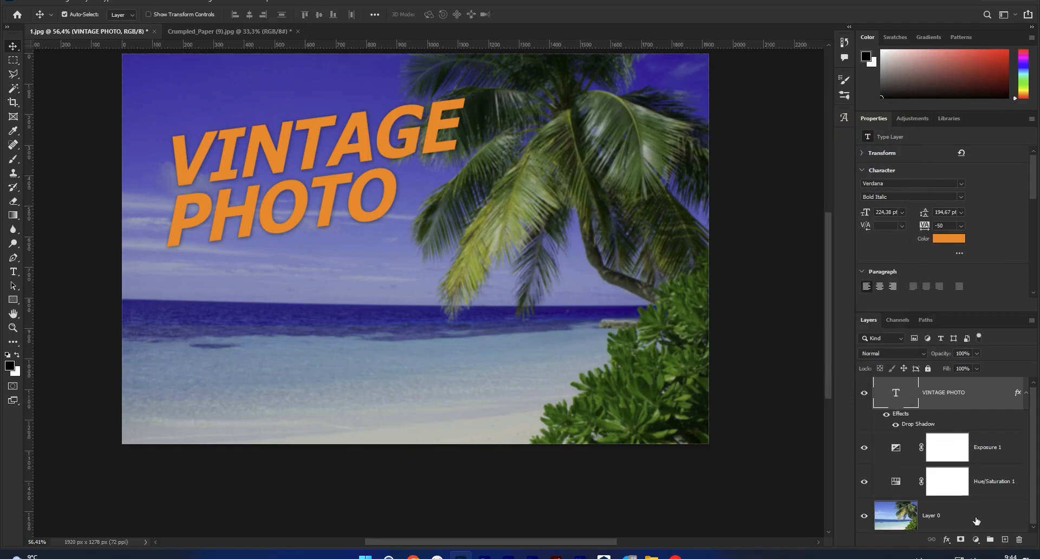
# Add a Solid Color fill layer in golden brown (a36b1b) above the VINTAGE PHOTO text layer.
pyautogui.click(958, 515)
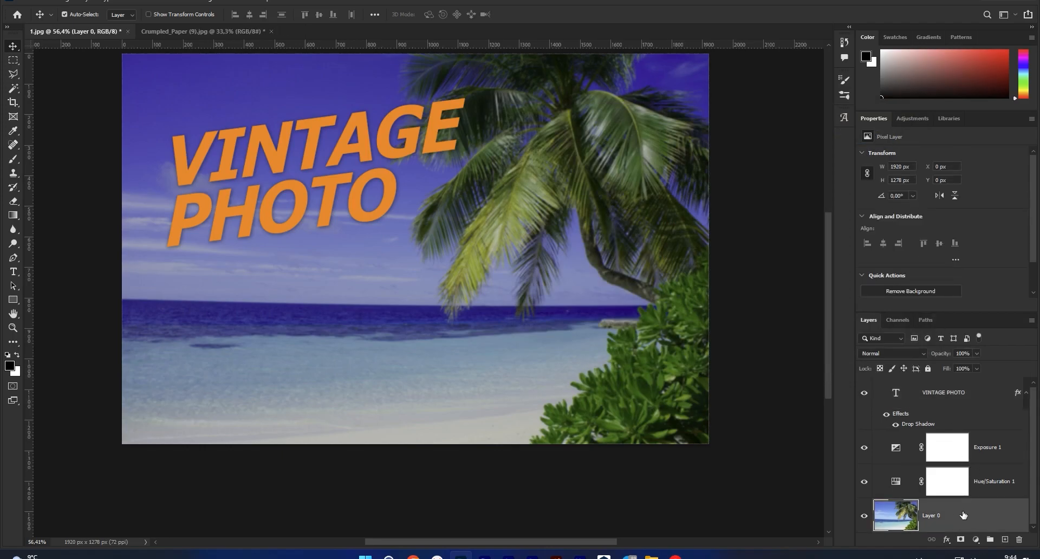
pyautogui.click(967, 392)
pyautogui.click(975, 540)
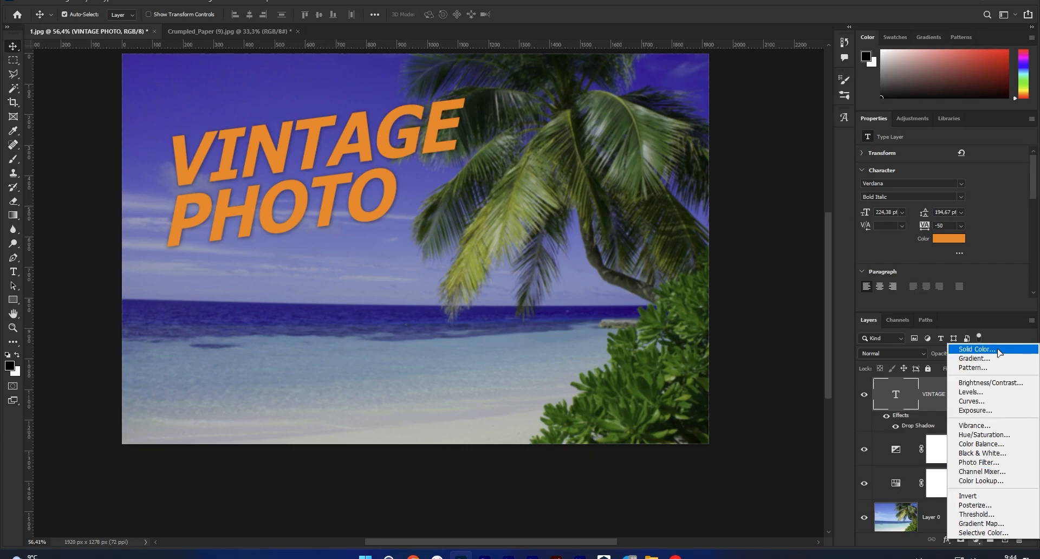
pyautogui.click(998, 350)
pyautogui.moveTo(752, 285)
pyautogui.mouseDown()
pyautogui.moveTo(723, 222)
pyautogui.moveTo(731, 214)
pyautogui.mouseUp()
pyautogui.click(722, 244)
pyautogui.moveTo(732, 197); pyautogui.dragTo(718, 198)
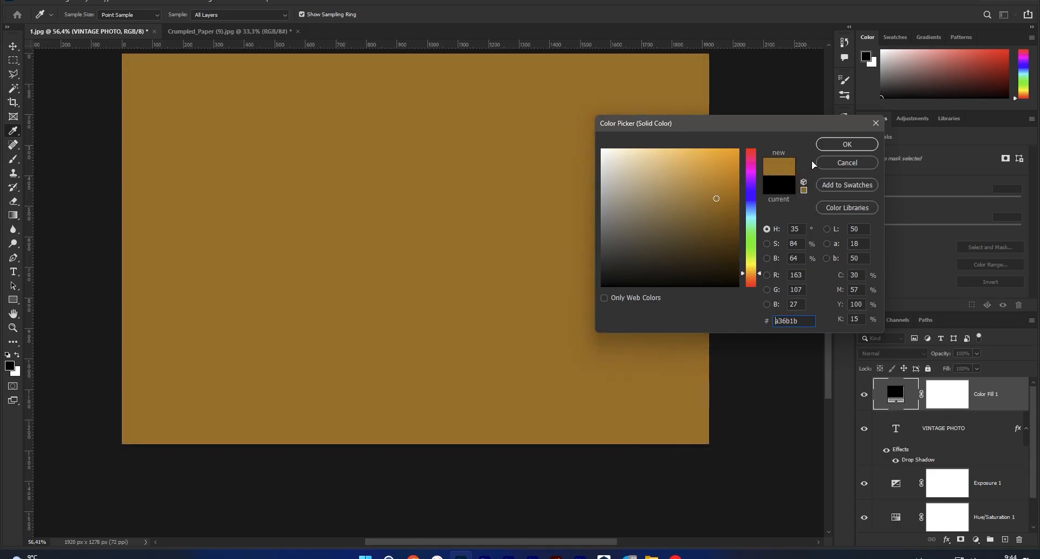
pyautogui.click(828, 144)
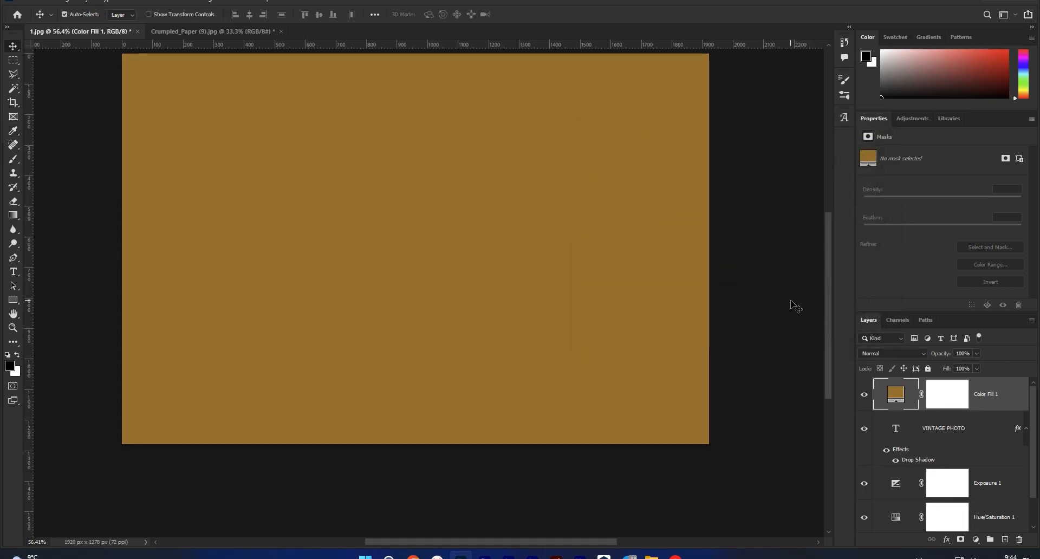
# Blend the brown fill layer with Multiply and lower its opacity to 30%.
pyautogui.click(927, 352)
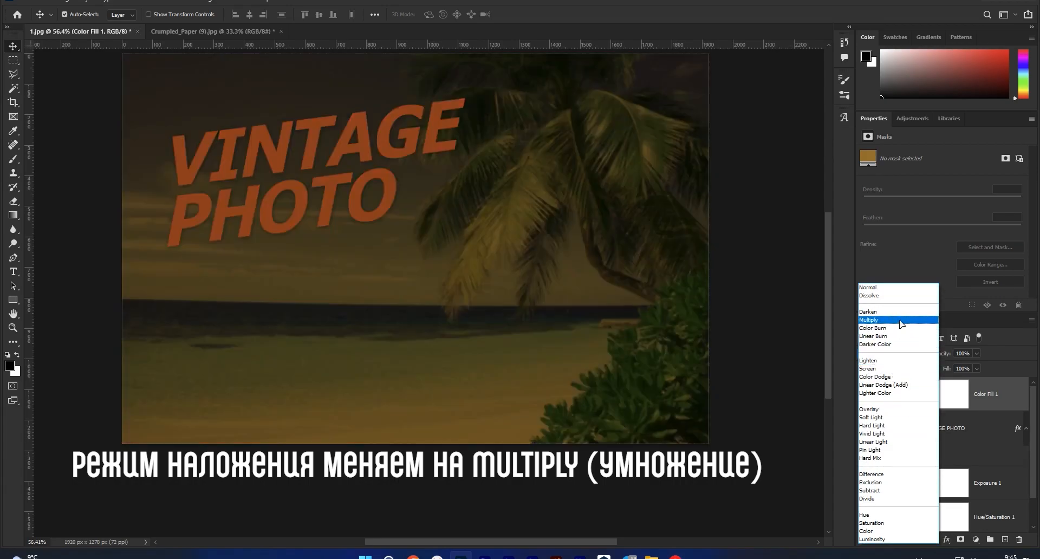
pyautogui.click(899, 320)
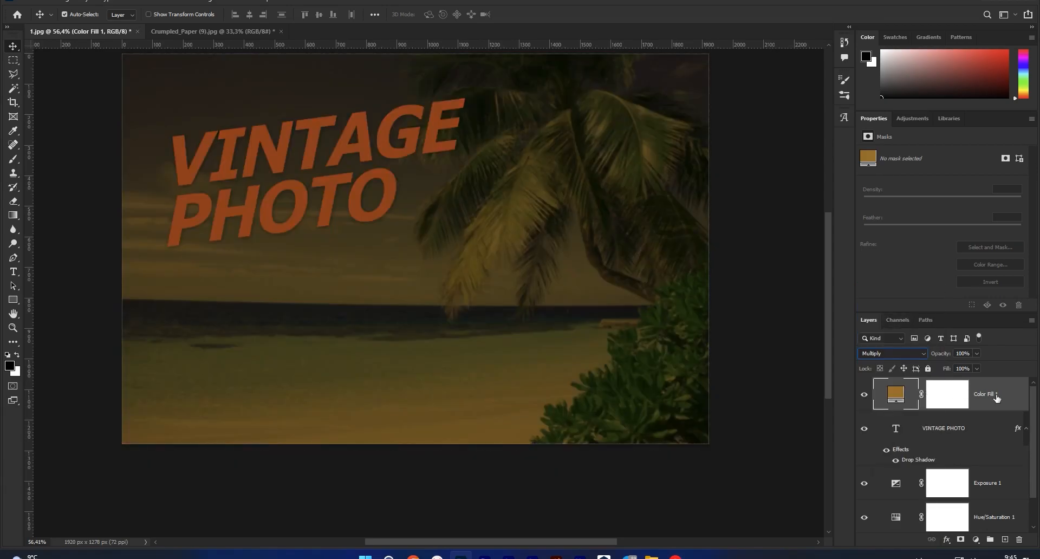
pyautogui.click(977, 353)
pyautogui.moveTo(979, 365); pyautogui.dragTo(943, 367)
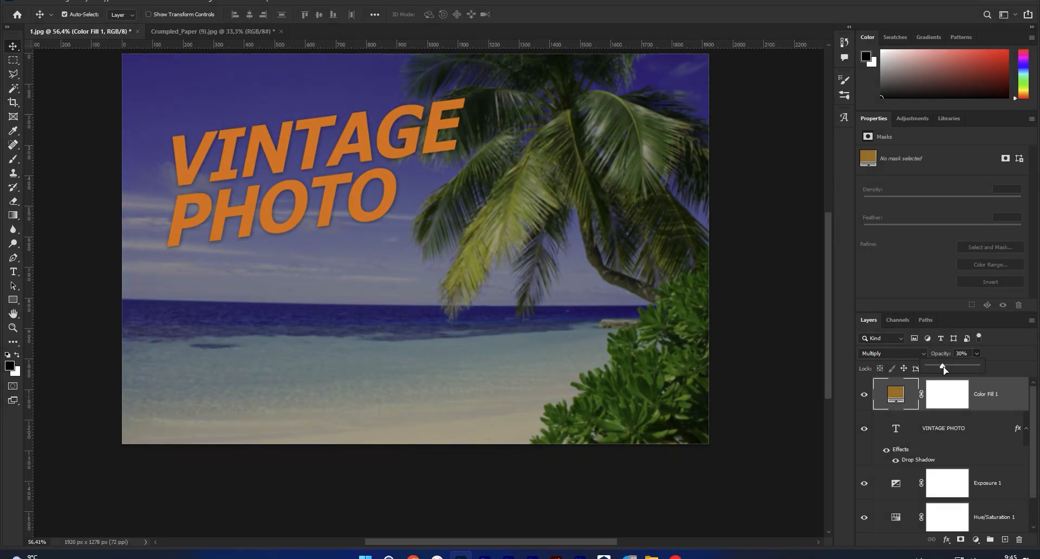
pyautogui.click(1021, 370)
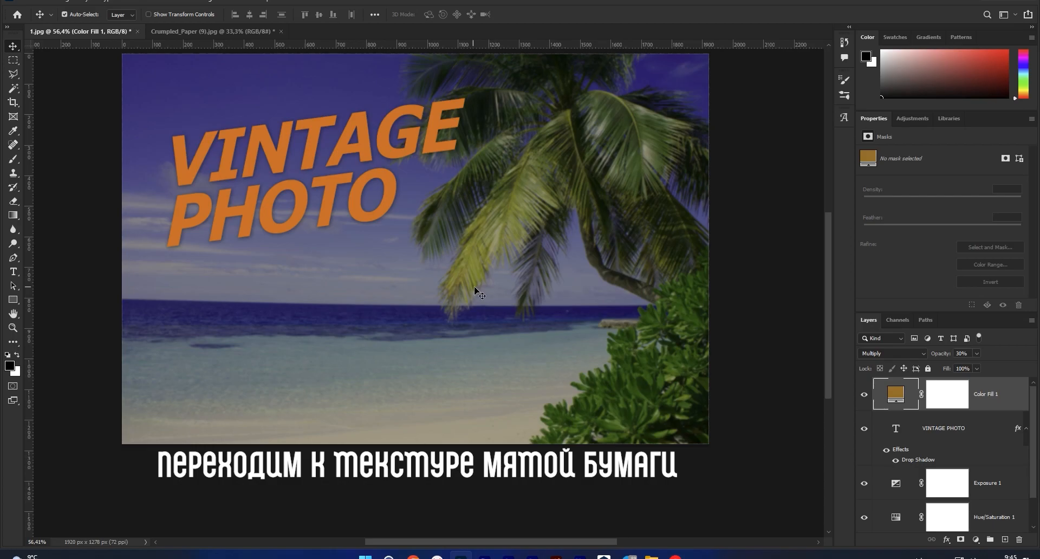
# Bring the crumpled paper texture from Crumpled_Paper (9).jpg into the 1.jpg document with the Move tool.
pyautogui.click(181, 33)
pyautogui.rightClick(14, 50)
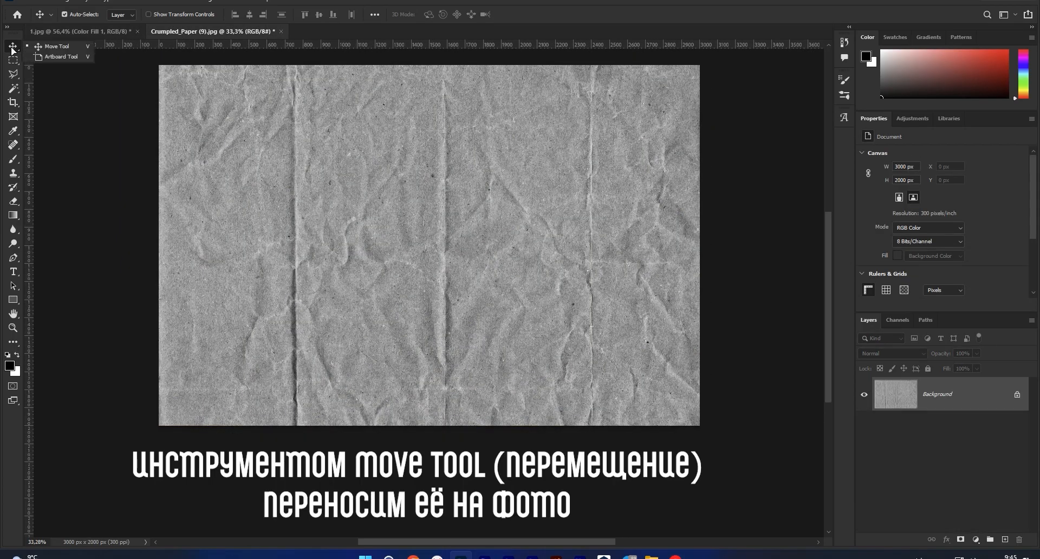
pyautogui.click(50, 49)
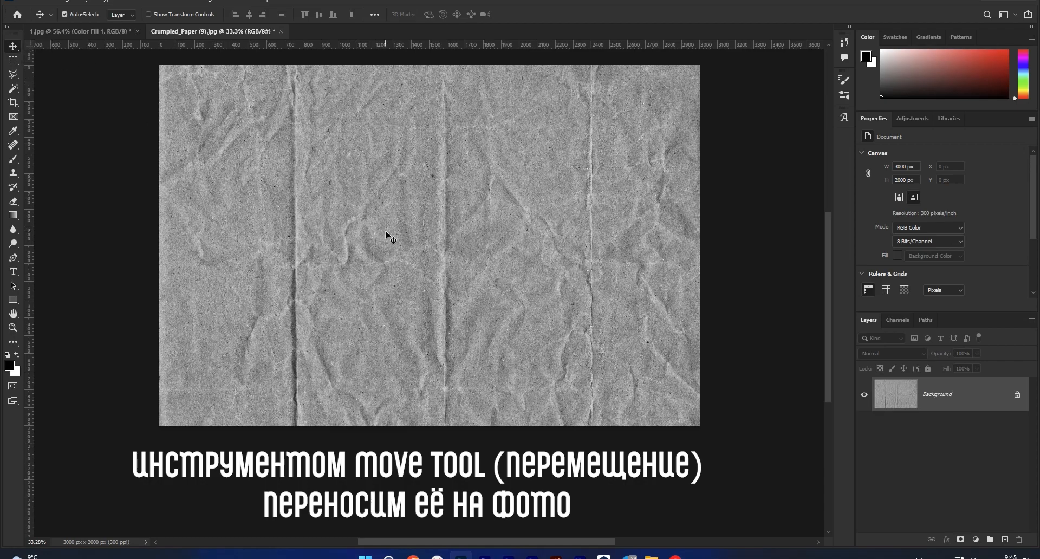
pyautogui.moveTo(412, 274); pyautogui.dragTo(424, 241)
# Scale the paper texture layer down to about 69% and position it so that it covers the whole photo.
pyautogui.scroll(-3, 424, 241)
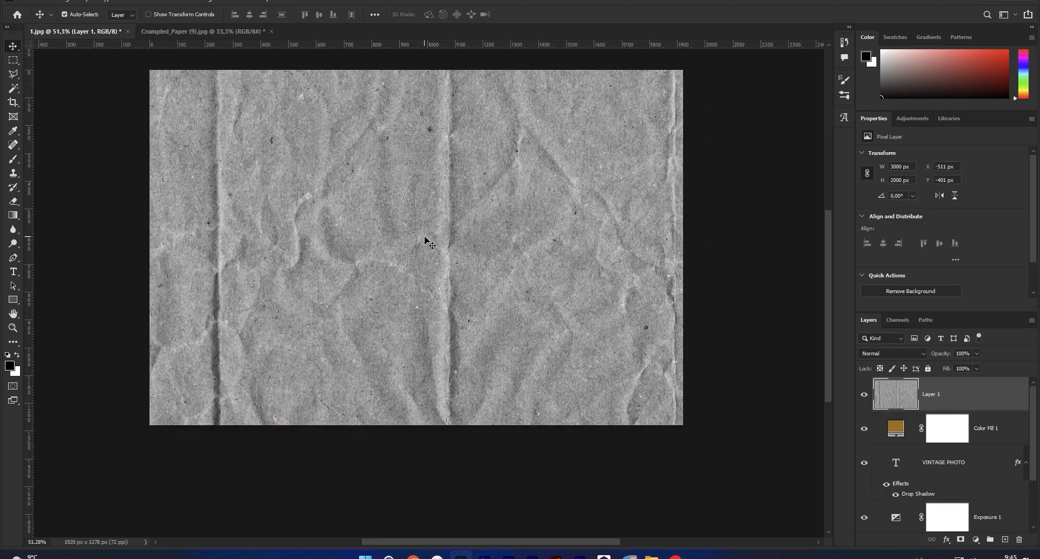
pyautogui.scroll(-1, 425, 241)
pyautogui.hotkey('ctrl', 't')
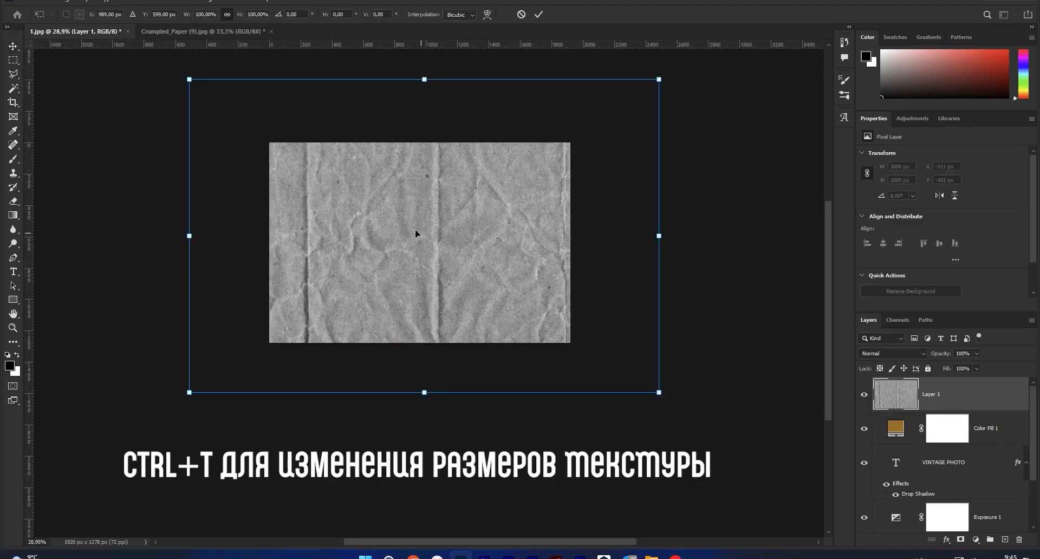
pyautogui.moveTo(346, 171); pyautogui.dragTo(411, 222)
pyautogui.moveTo(726, 442); pyautogui.dragTo(578, 356)
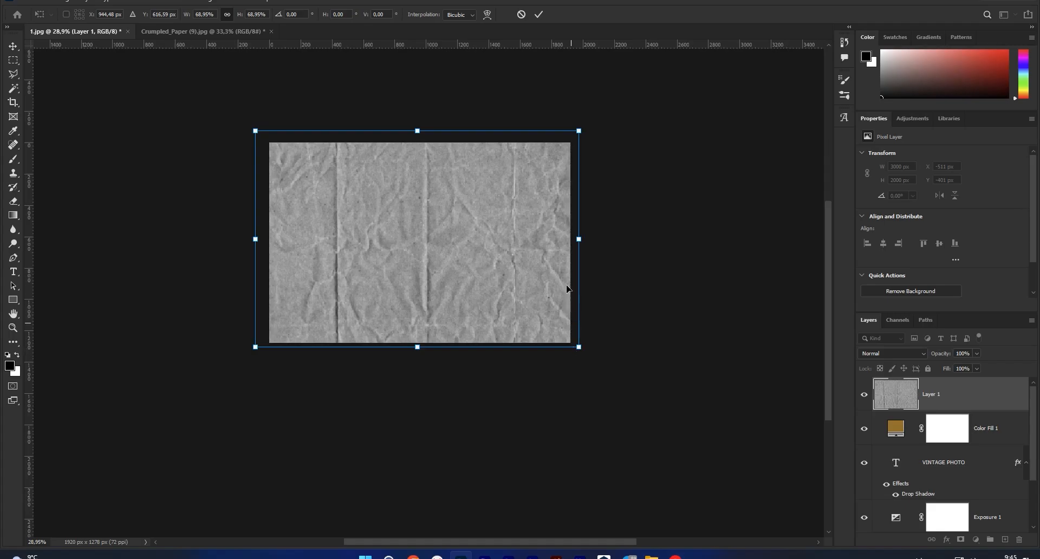
pyautogui.click(539, 15)
# Blend the paper texture layer with Screen and reduce its opacity to 28%.
pyautogui.scroll(3, 440, 227)
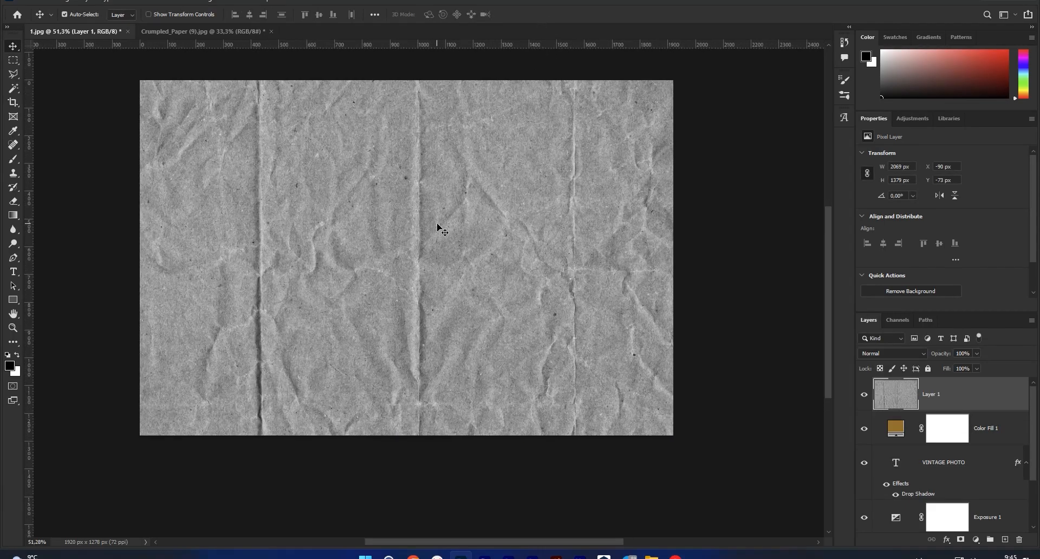
pyautogui.scroll(1, 440, 228)
pyautogui.moveTo(402, 238); pyautogui.dragTo(409, 228)
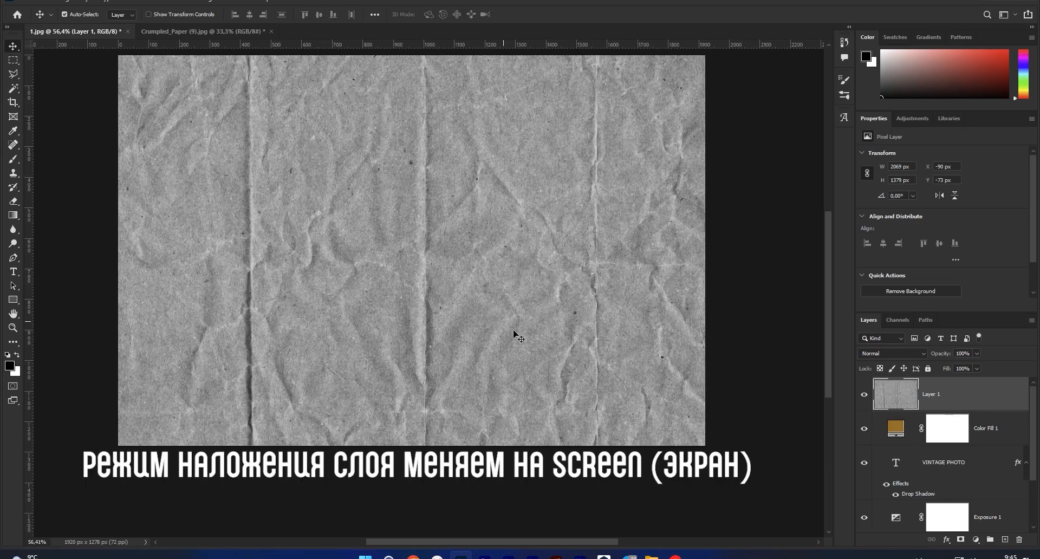
pyautogui.click(925, 353)
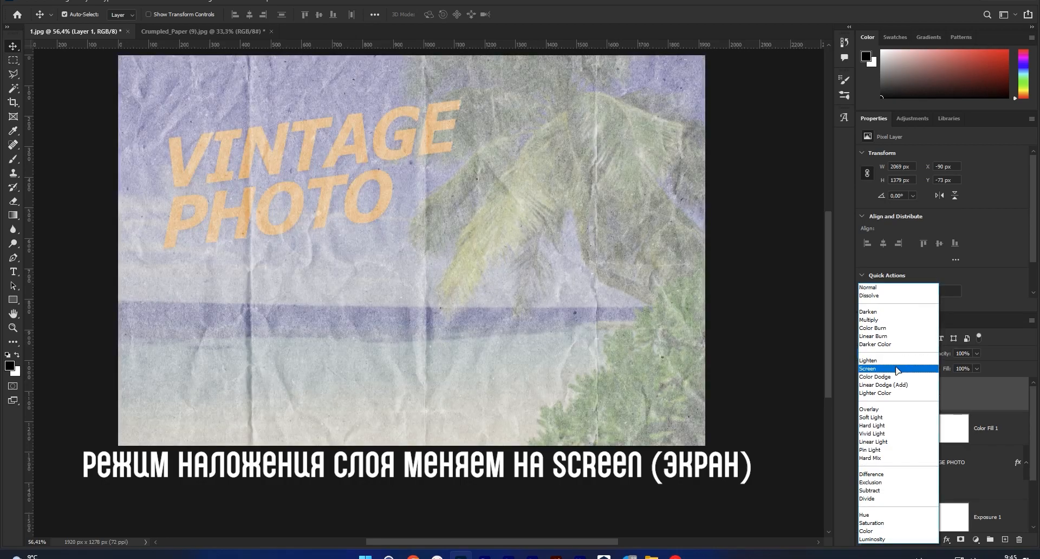
pyautogui.click(897, 369)
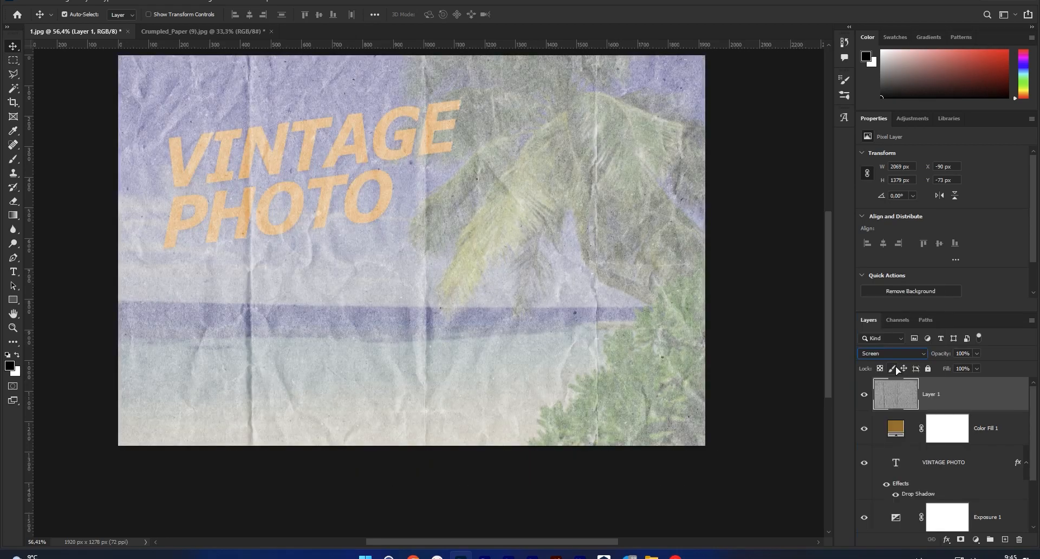
pyautogui.click(976, 353)
pyautogui.moveTo(975, 367); pyautogui.dragTo(940, 368)
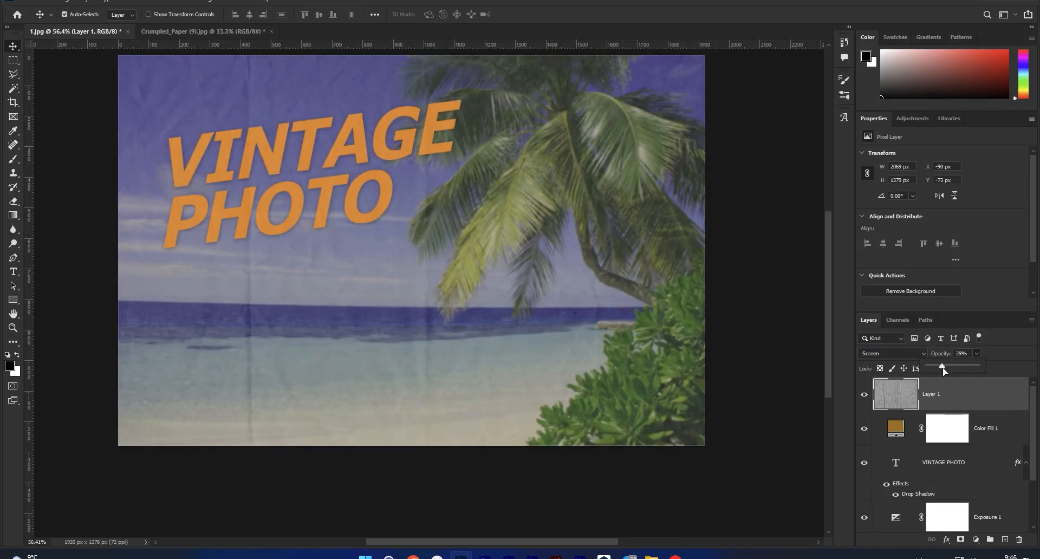
pyautogui.moveTo(942, 367); pyautogui.dragTo(944, 368)
pyautogui.click(999, 356)
# Apply the Camera Raw Filter to the paper texture layer with Vignetting set to -70.
pyautogui.click(152, 2)
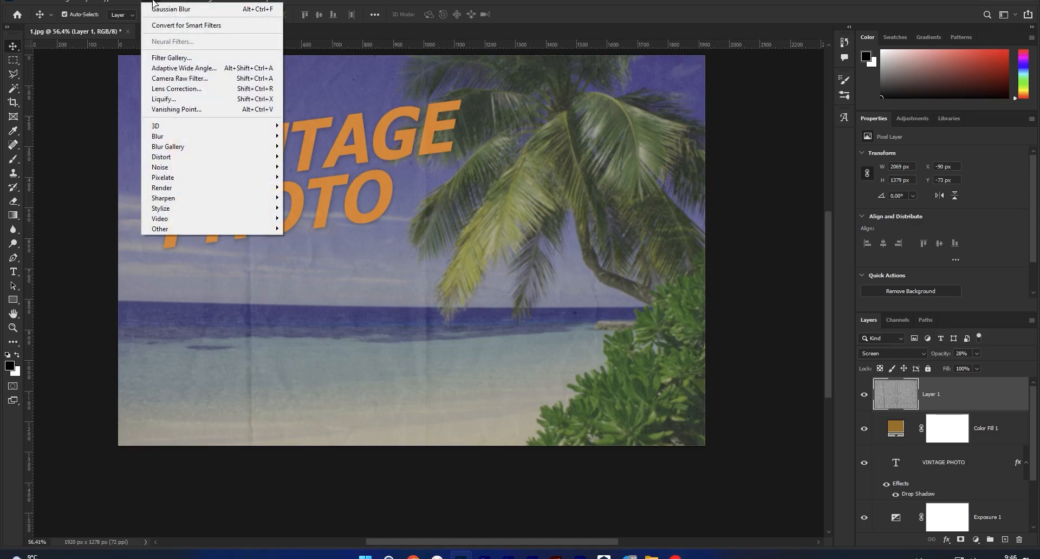
pyautogui.click(282, 120)
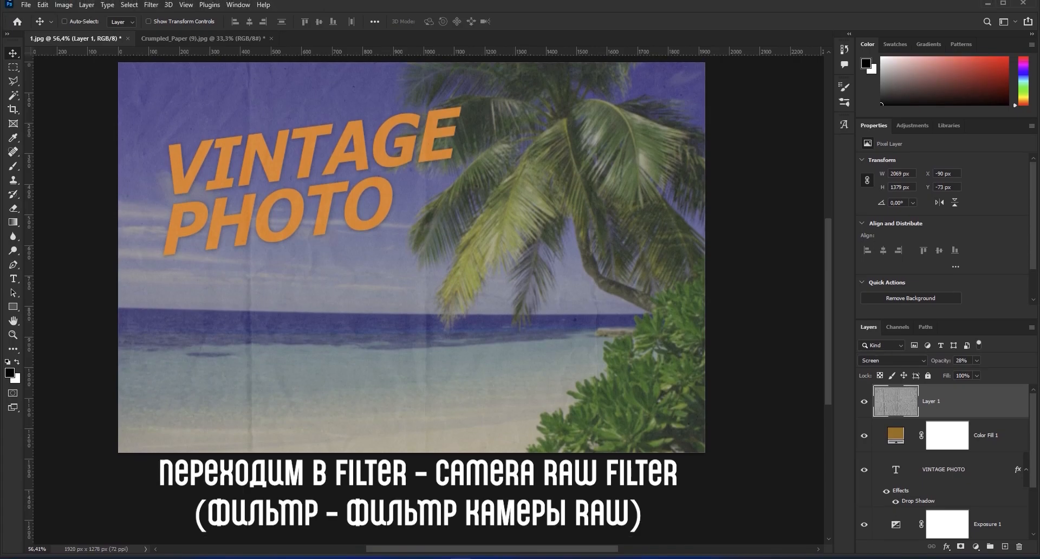
pyautogui.click(151, 5)
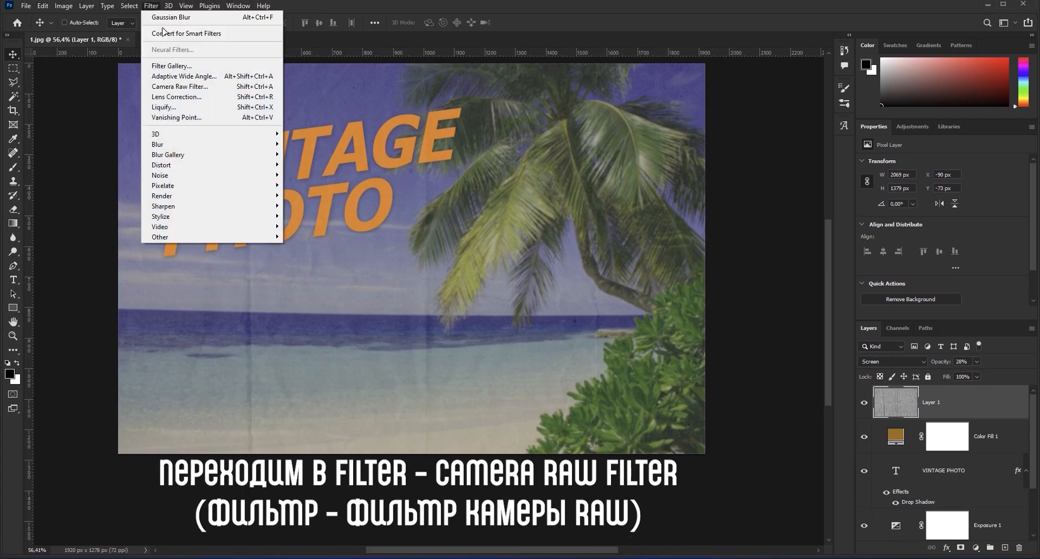
pyautogui.click(214, 86)
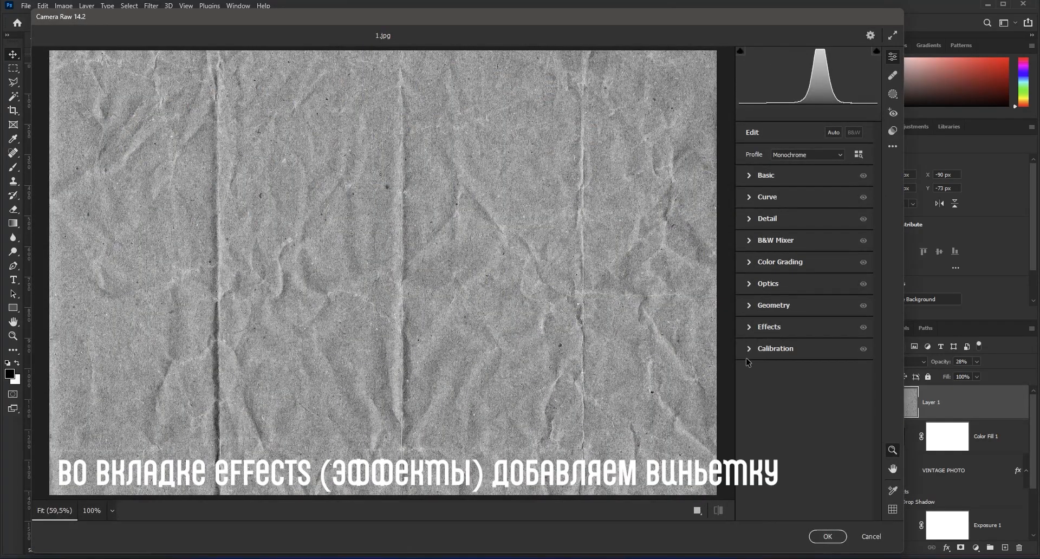
pyautogui.click(751, 328)
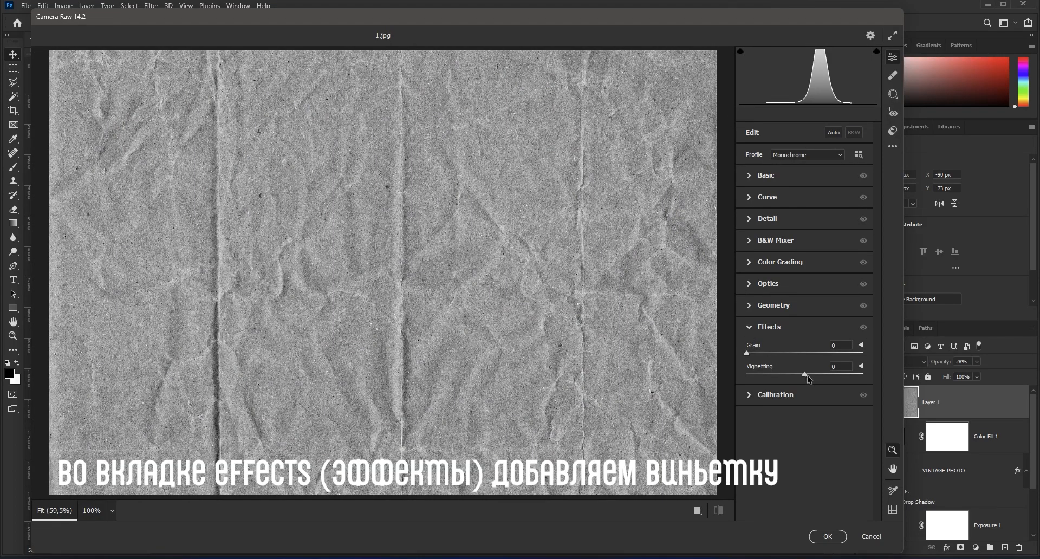
pyautogui.moveTo(805, 375); pyautogui.dragTo(763, 372)
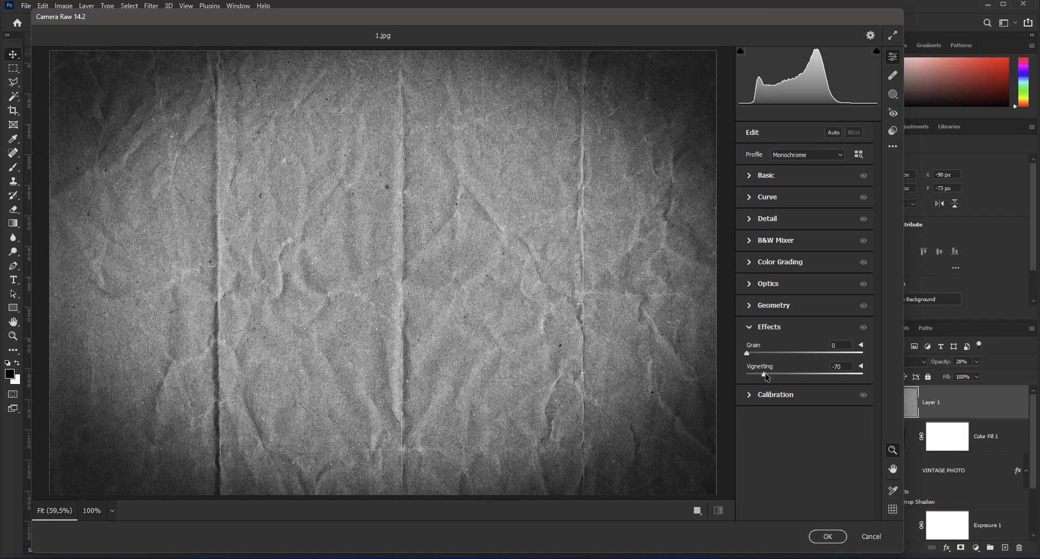
pyautogui.click(821, 535)
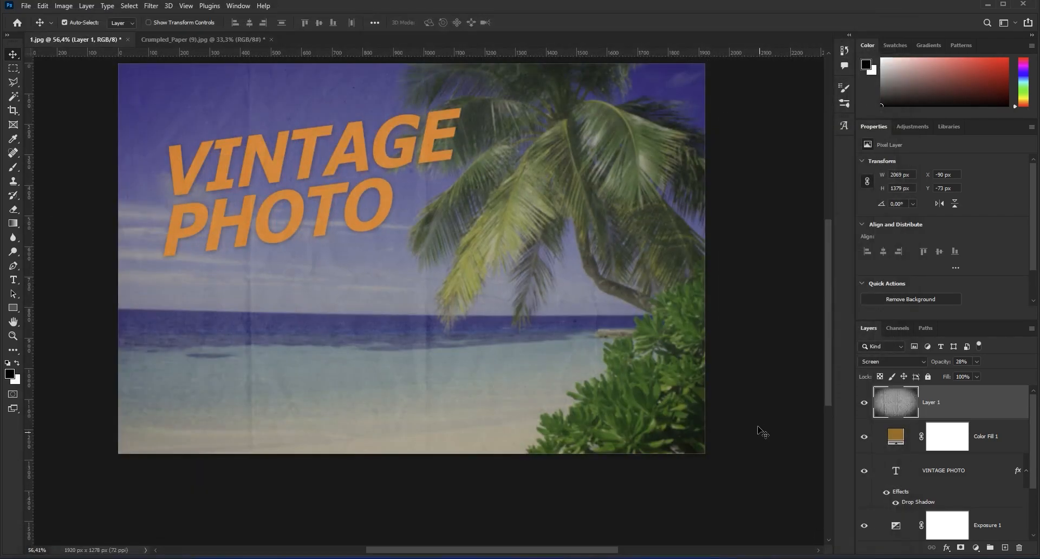